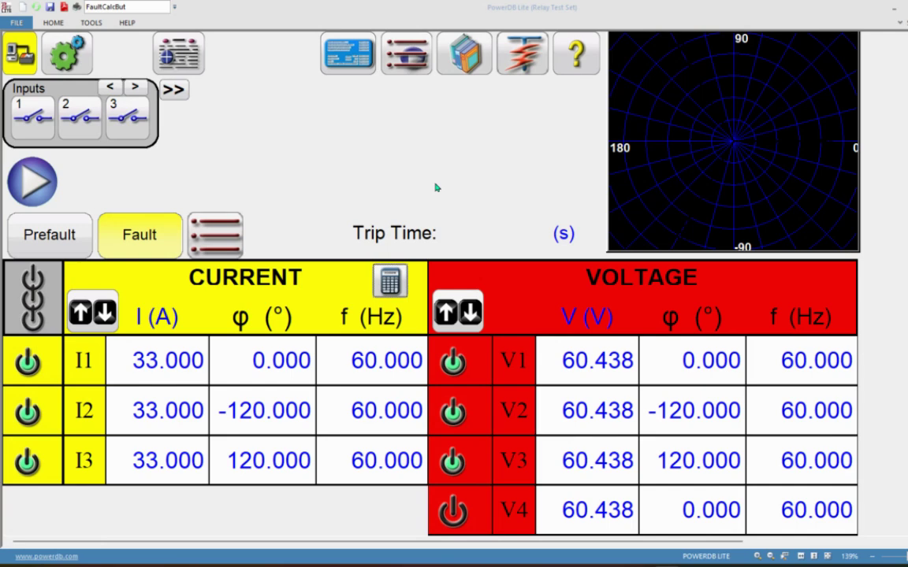
Open the fault calculator and switch it to Symmetrical Mode
left_click(387, 281)
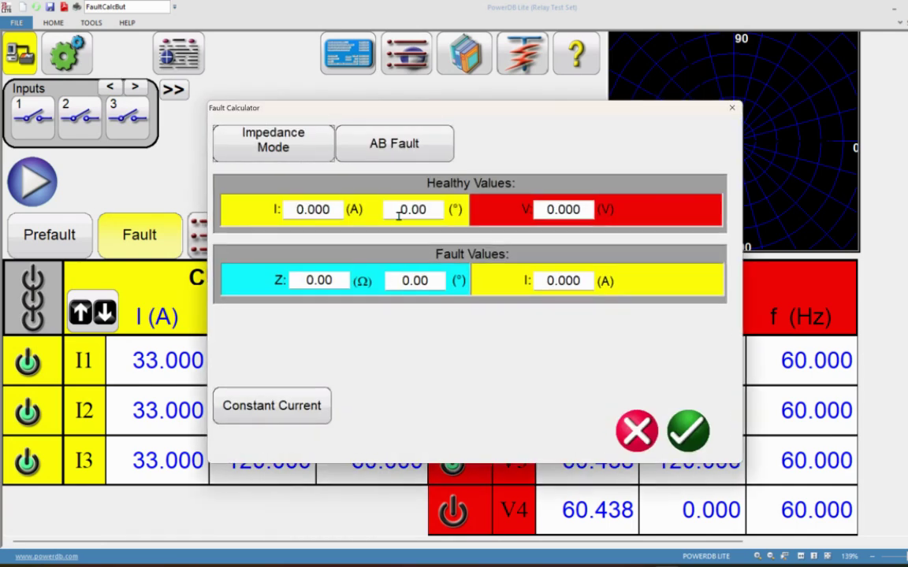
left_click(288, 148)
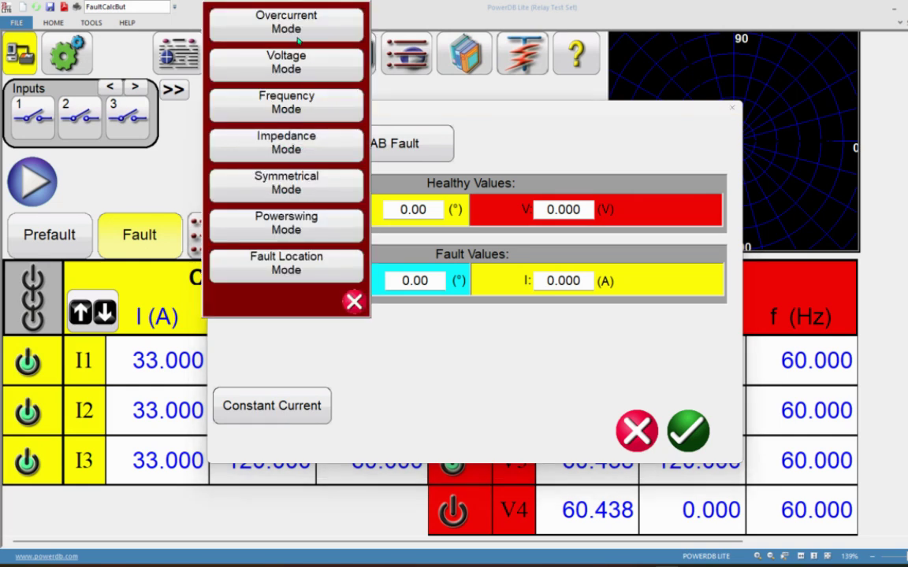
left_click(296, 194)
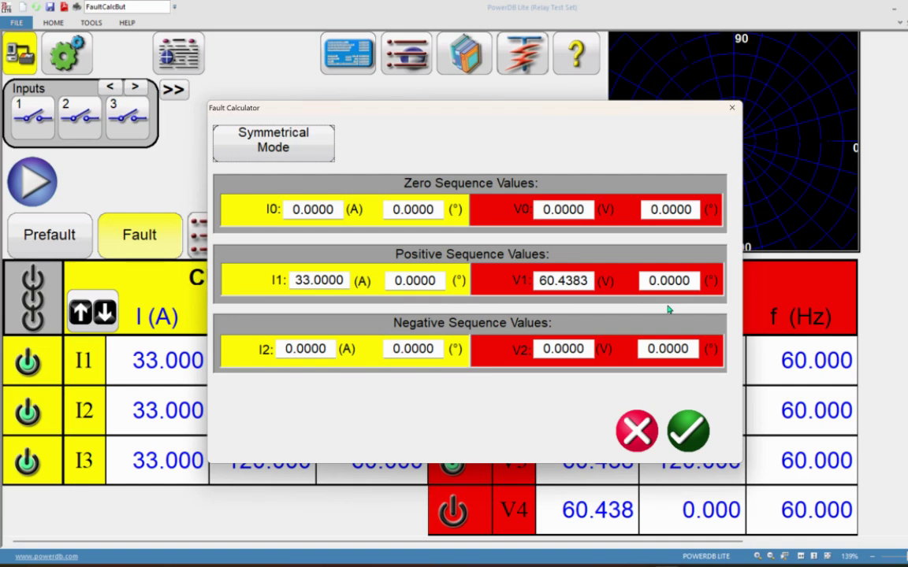
Set the positive sequence current I1 to 5 A at an angle of 85°
left_click(322, 281)
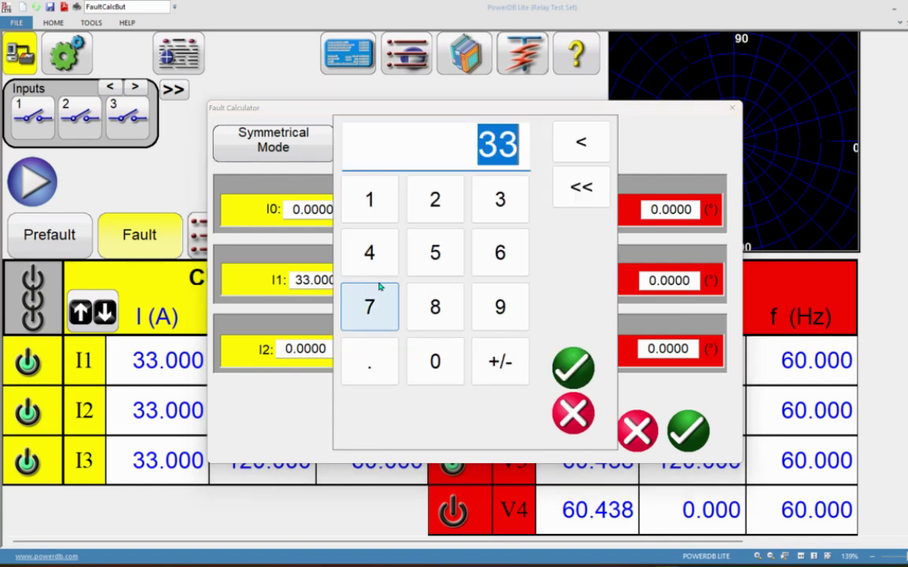
left_click(435, 252)
left_click(572, 367)
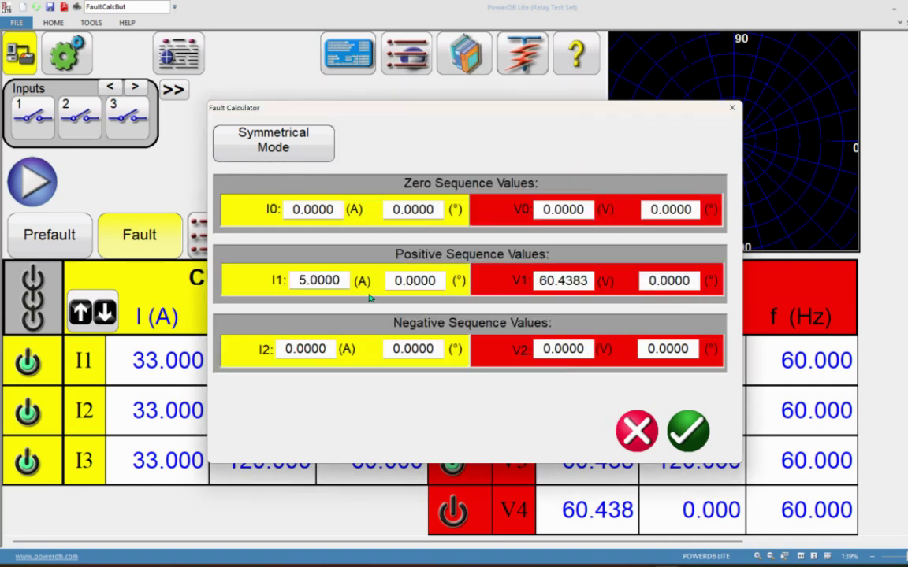
left_click(425, 281)
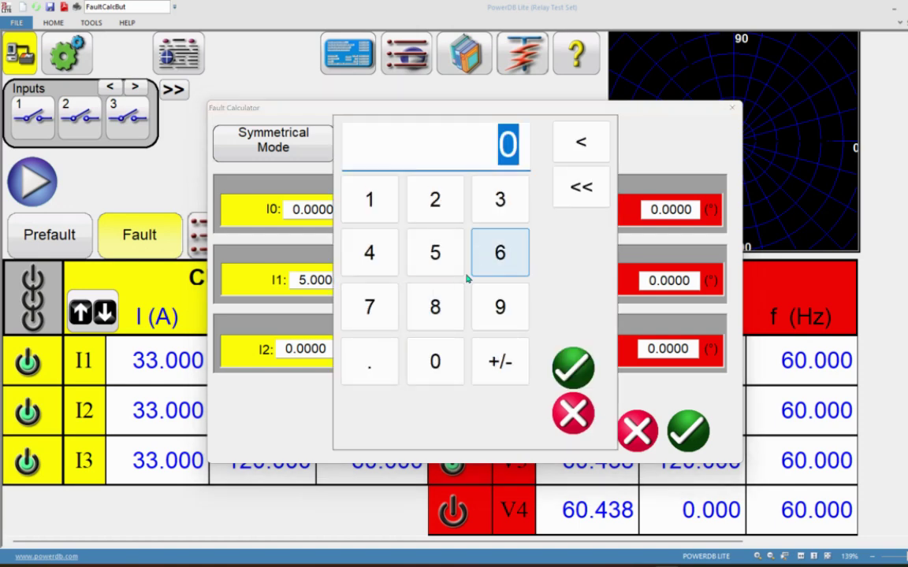
type("8")
left_click(434, 252)
left_click(573, 368)
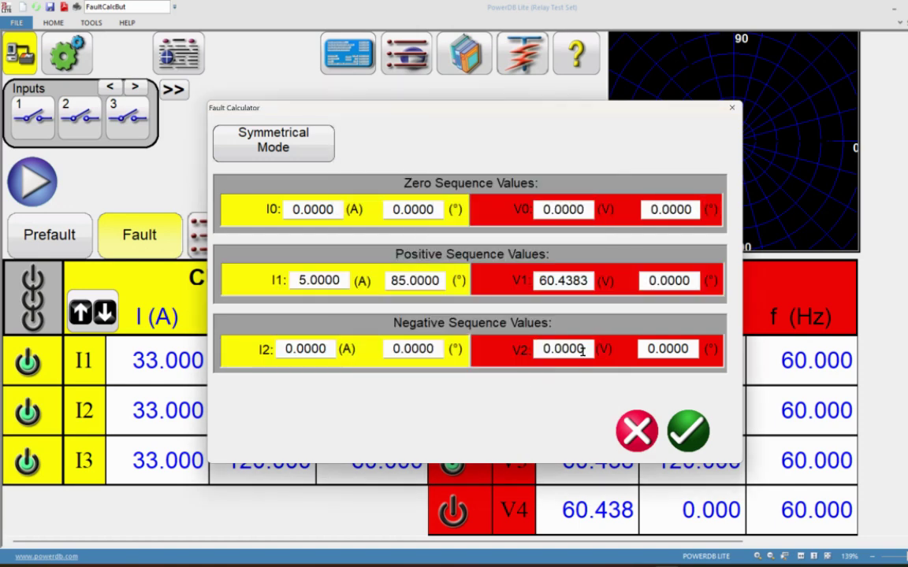
Set the positive sequence voltage V1 to 69 V and apply the calculated values to the test channels
left_click(551, 285)
left_click(501, 255)
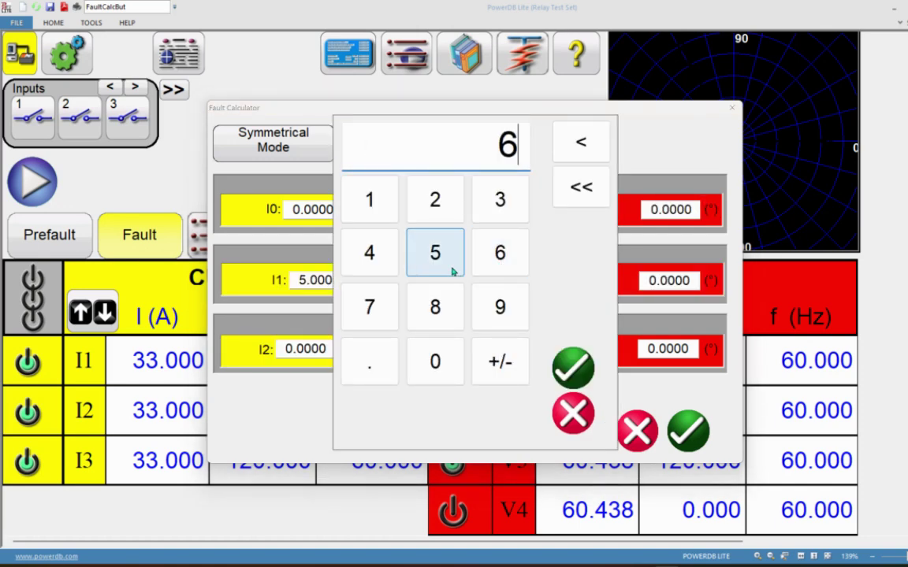
left_click(501, 307)
left_click(573, 367)
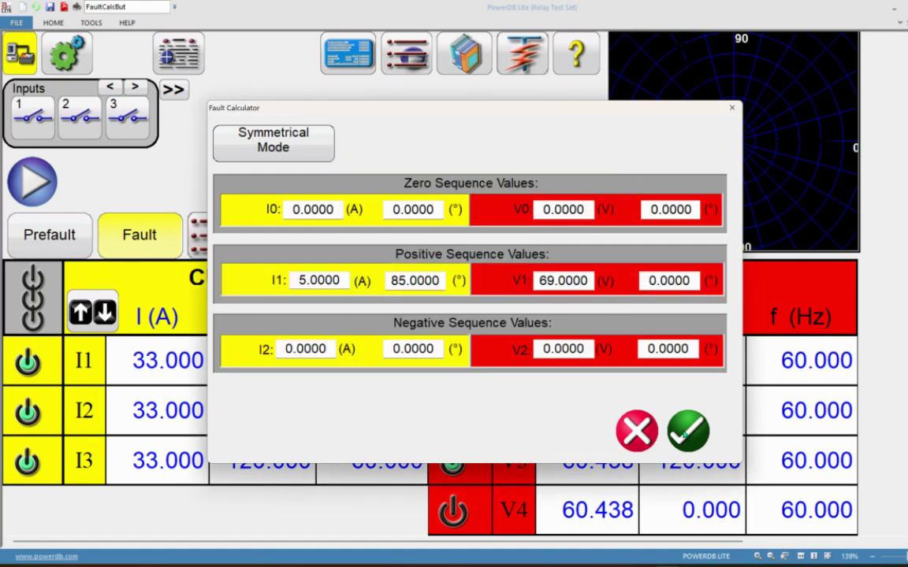
left_click(687, 430)
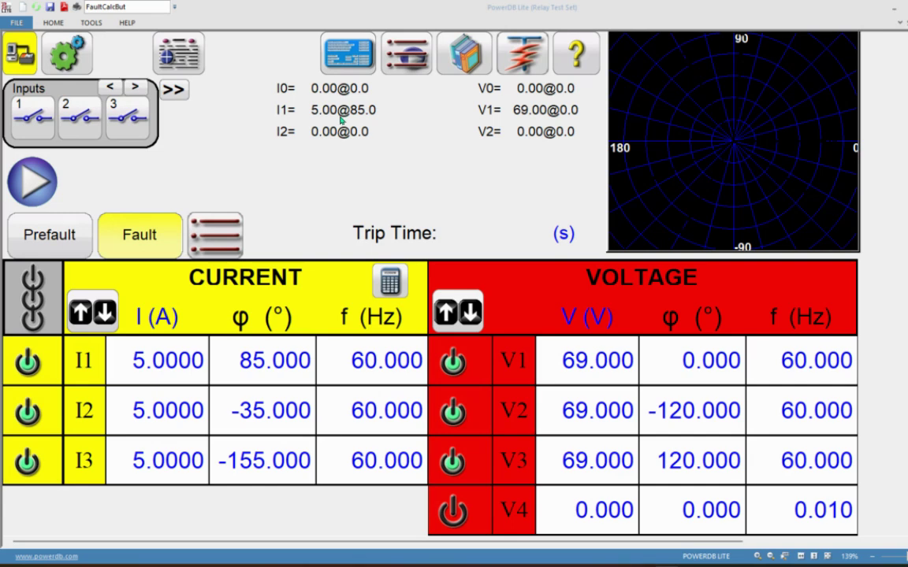
Reset the positive sequence current I1 to 0 A and voltage V1 to 0 V in the fault calculator
left_click(390, 281)
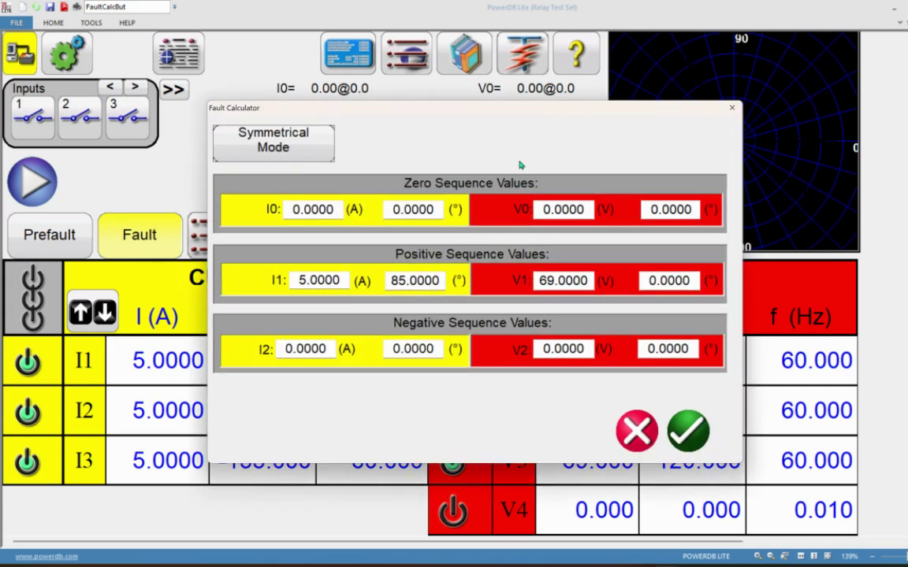
left_click(339, 282)
left_click(442, 372)
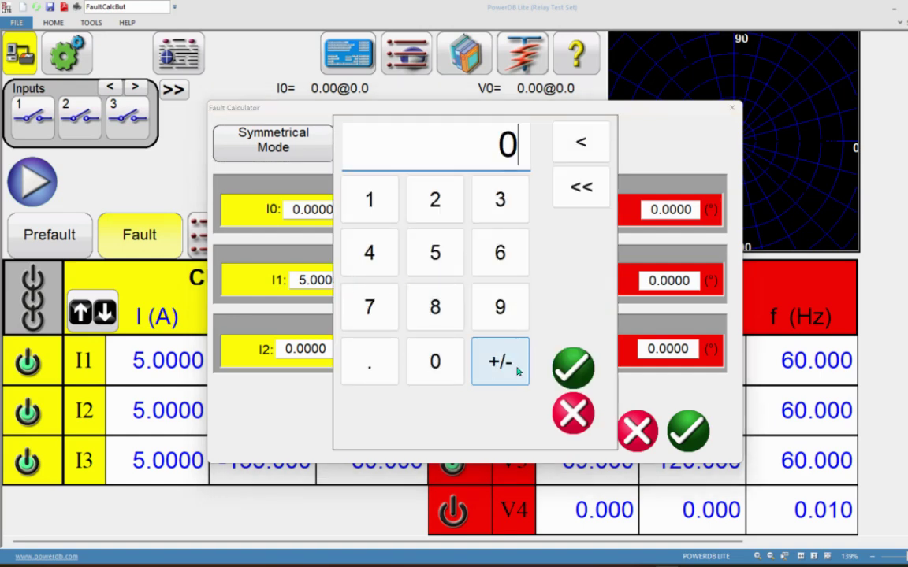
left_click(320, 304)
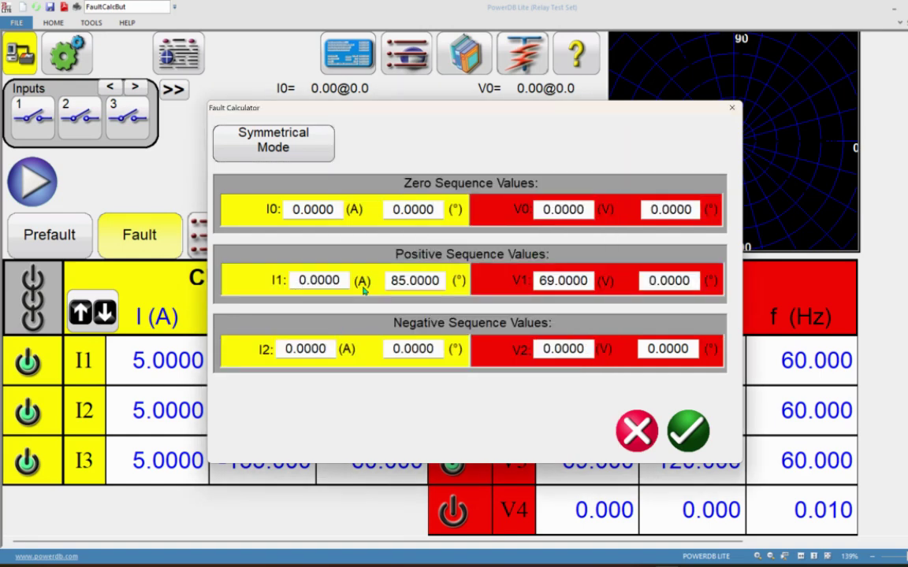
left_click(563, 281)
left_click(435, 361)
left_click(573, 367)
Set the negative sequence voltage V2 to 69 V and current I2 to 5 A, and apply them to the test channels
left_click(571, 349)
left_click(498, 252)
left_click(505, 309)
left_click(573, 367)
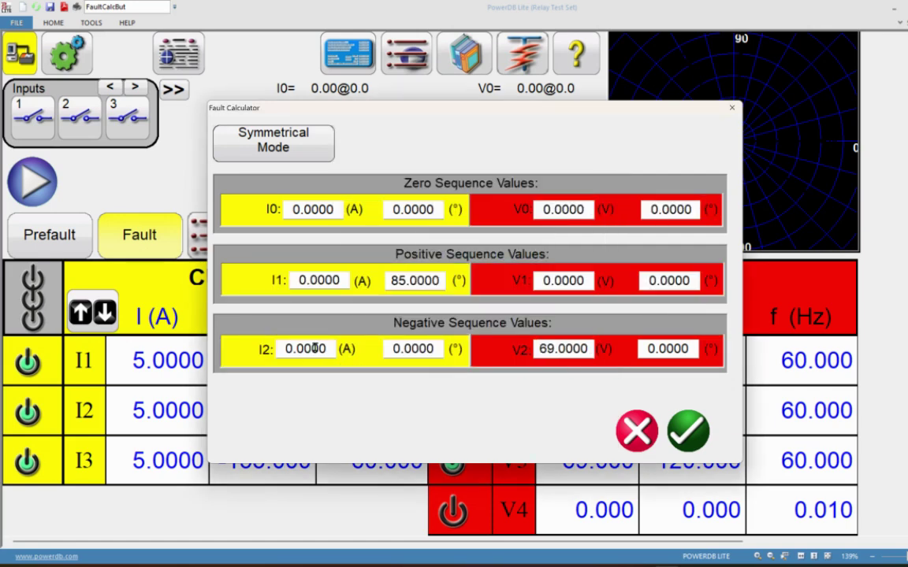
left_click(316, 348)
left_click(436, 253)
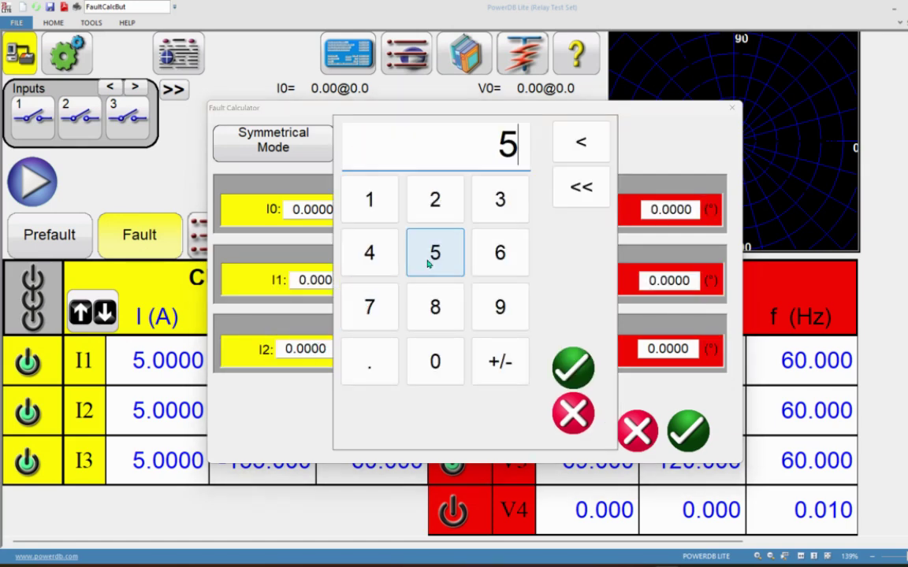
left_click(571, 365)
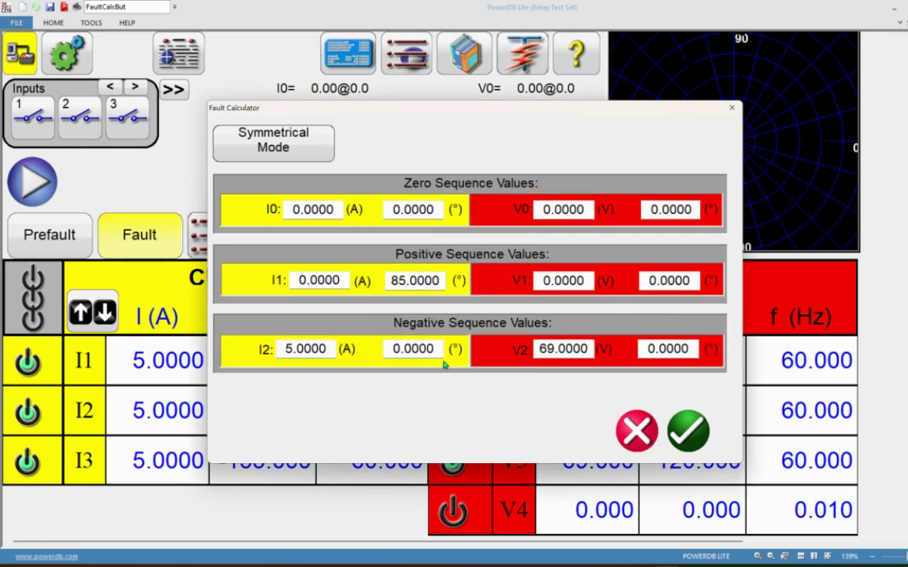
left_click(697, 435)
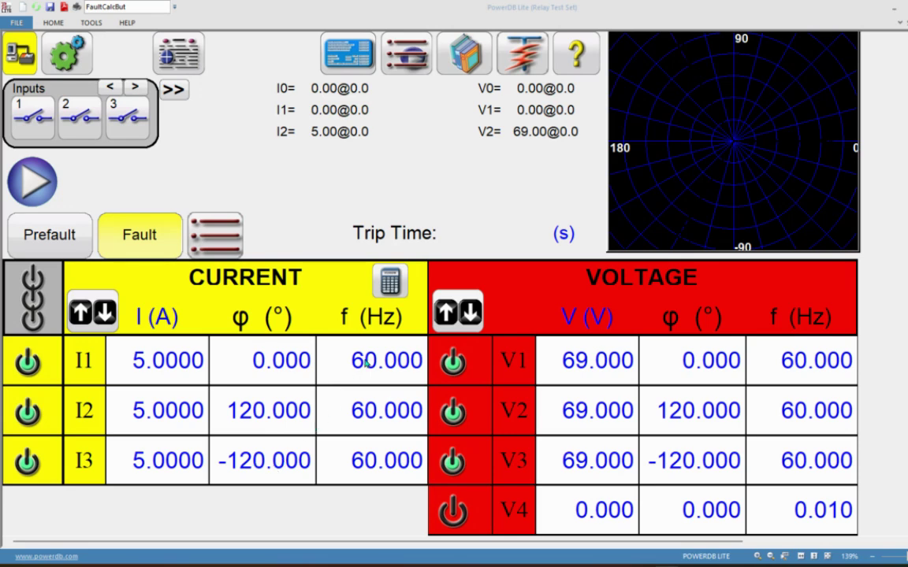
Reset the negative sequence current I2 to 0 A and voltage V2 to 0 V in the fault calculator
left_click(390, 279)
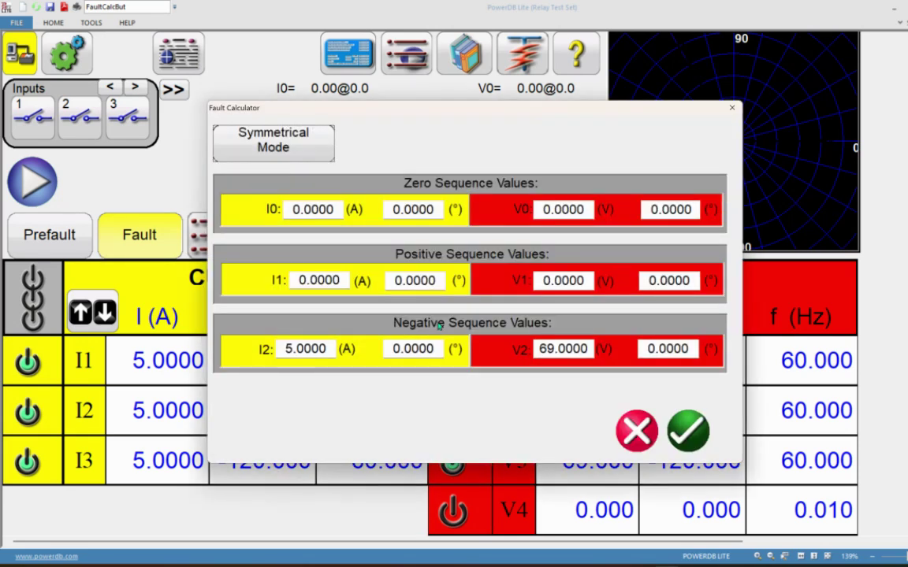
left_click(304, 348)
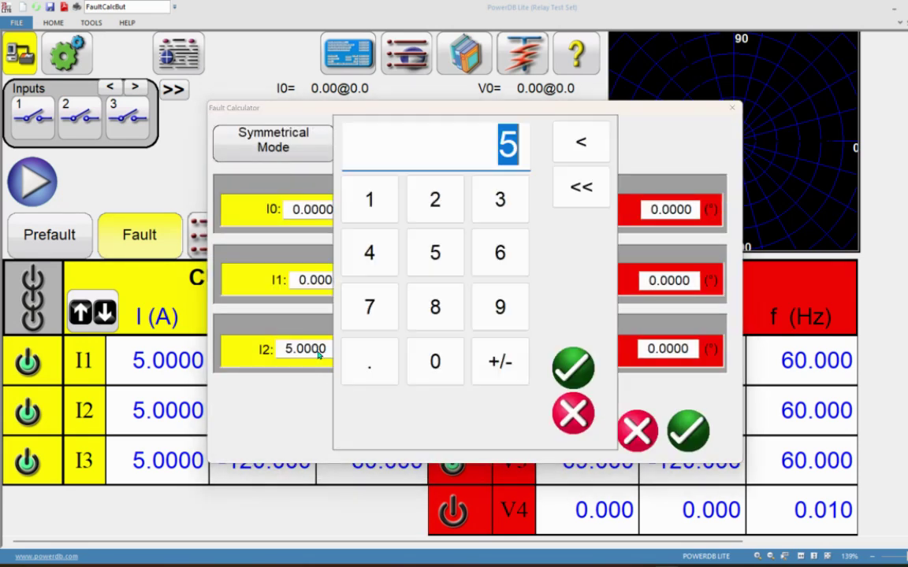
left_click(438, 363)
left_click(569, 367)
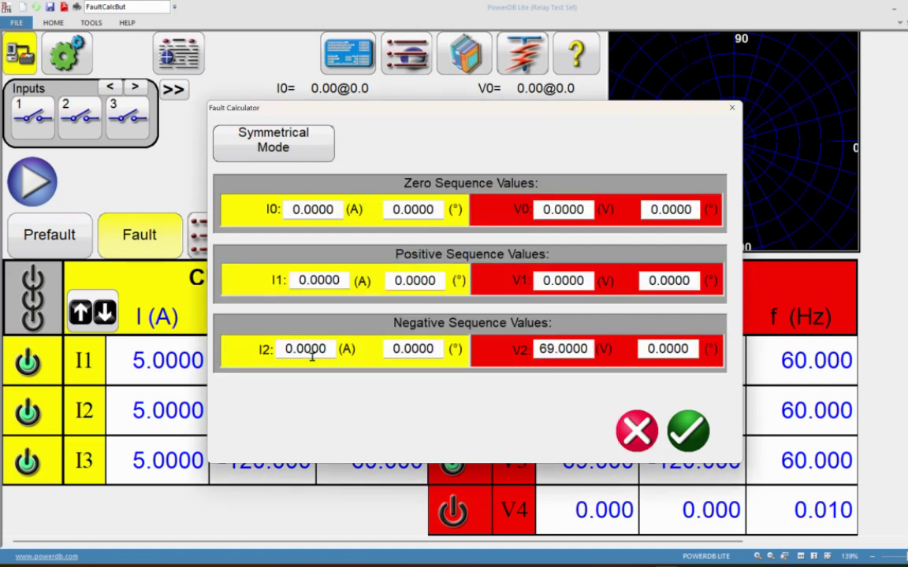
left_click(535, 359)
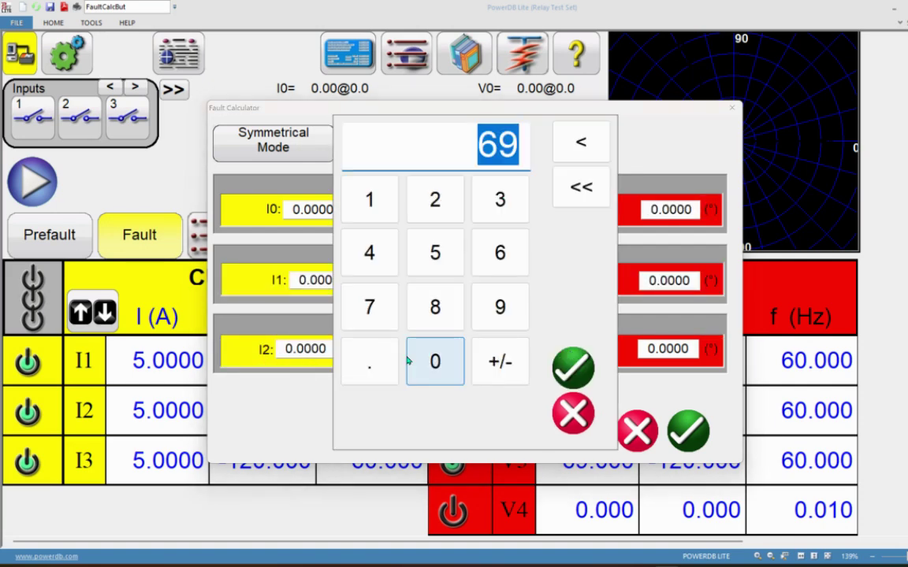
left_click(433, 361)
left_click(569, 367)
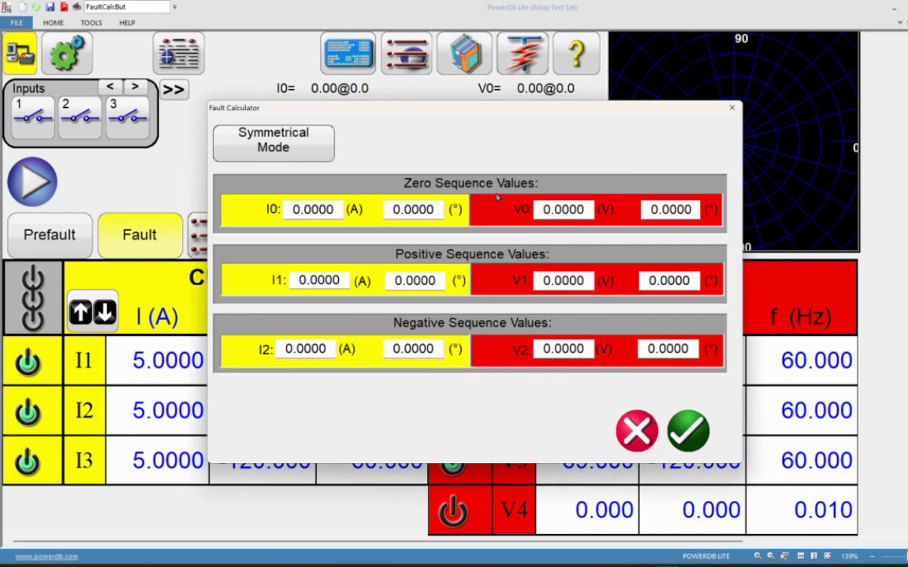
Set the zero sequence current I0 to 1 A and voltage V0 to 15 V, and apply them to the test channels
left_click(315, 209)
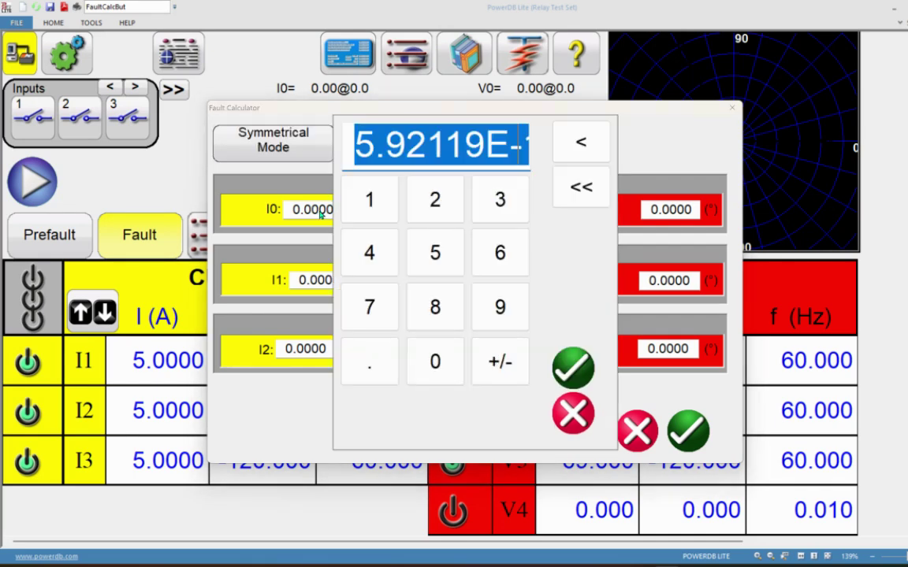
left_click(369, 200)
left_click(577, 365)
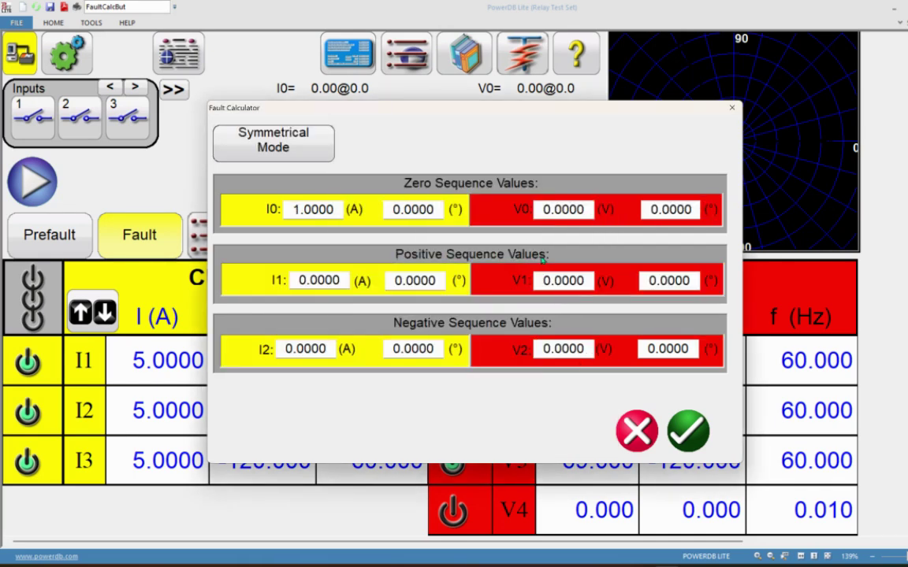
left_click(580, 210)
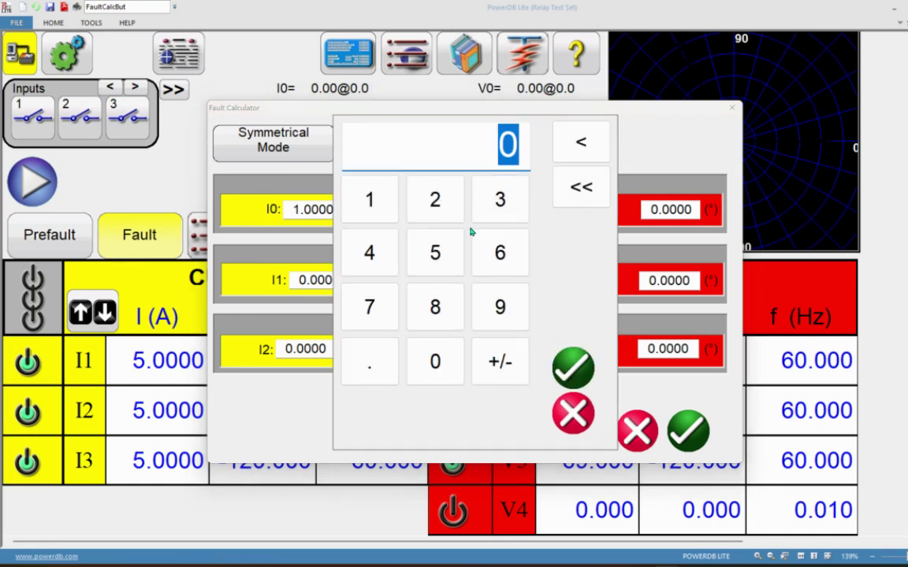
left_click(358, 212)
left_click(435, 250)
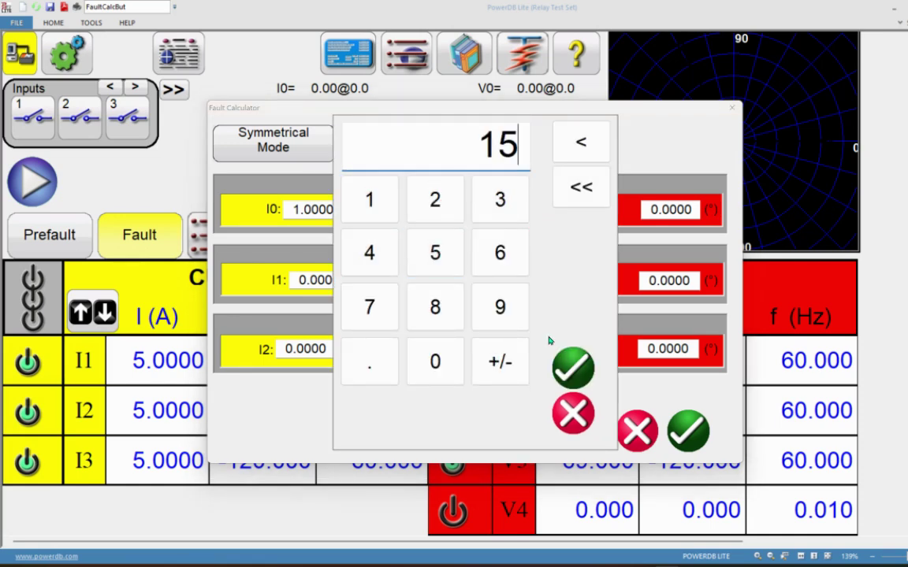
left_click(573, 367)
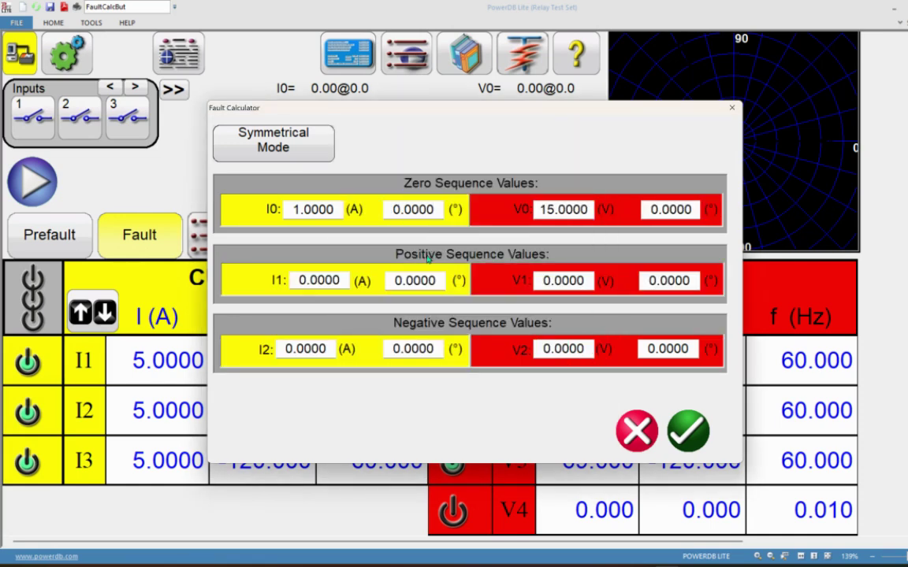
left_click(688, 431)
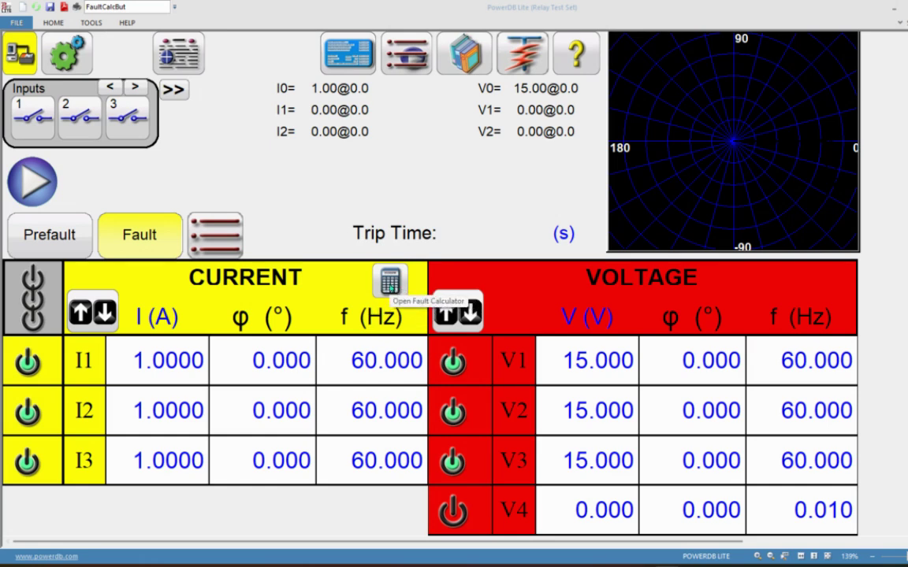
Change the zero sequence current I0 to 0.1 A and voltage V0 to 10 V in the fault calculator
left_click(390, 284)
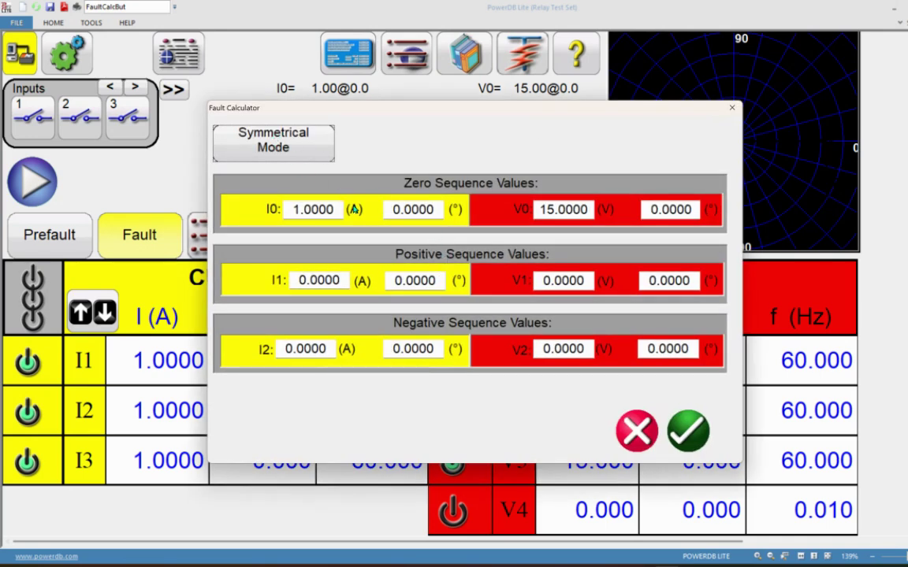
left_click(322, 210)
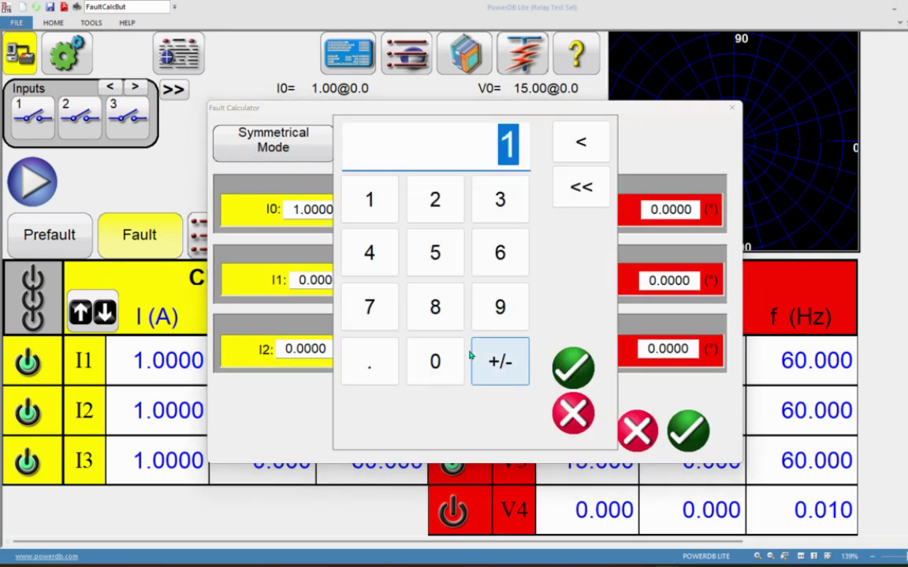
left_click(382, 361)
left_click(386, 217)
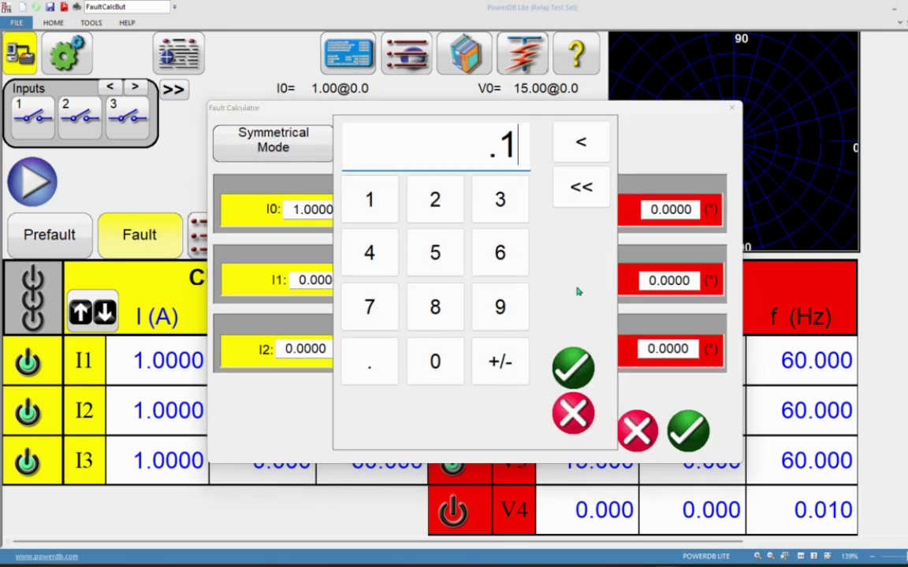
left_click(572, 367)
left_click(574, 219)
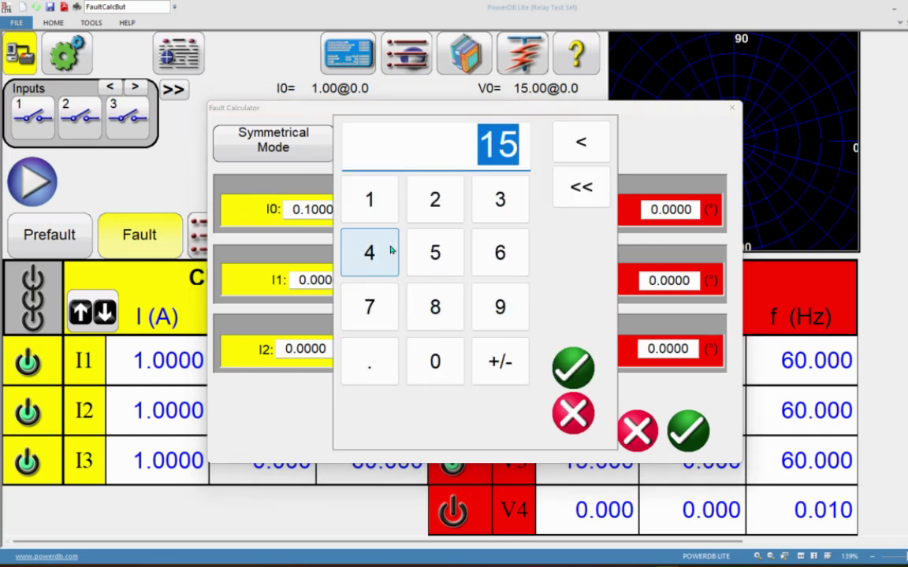
left_click(369, 200)
left_click(435, 361)
left_click(565, 370)
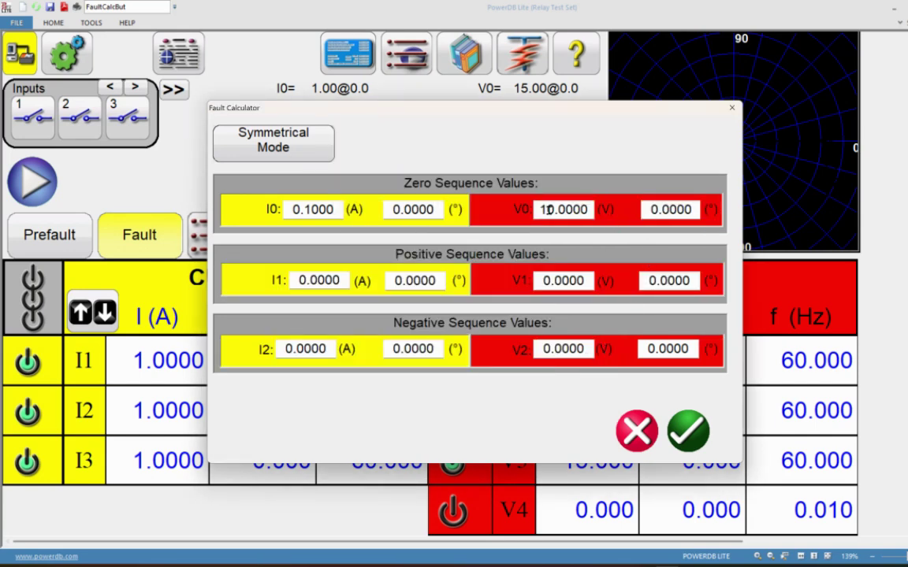
Set the positive sequence voltage V1 to 69 V alongside the zero sequence values
left_click(562, 280)
left_click(502, 252)
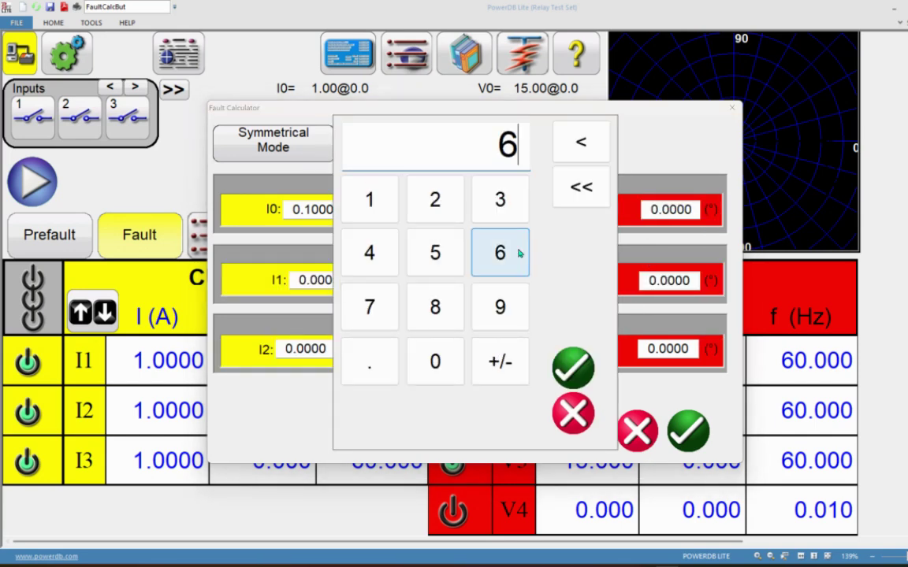
left_click(518, 300)
key("Return")
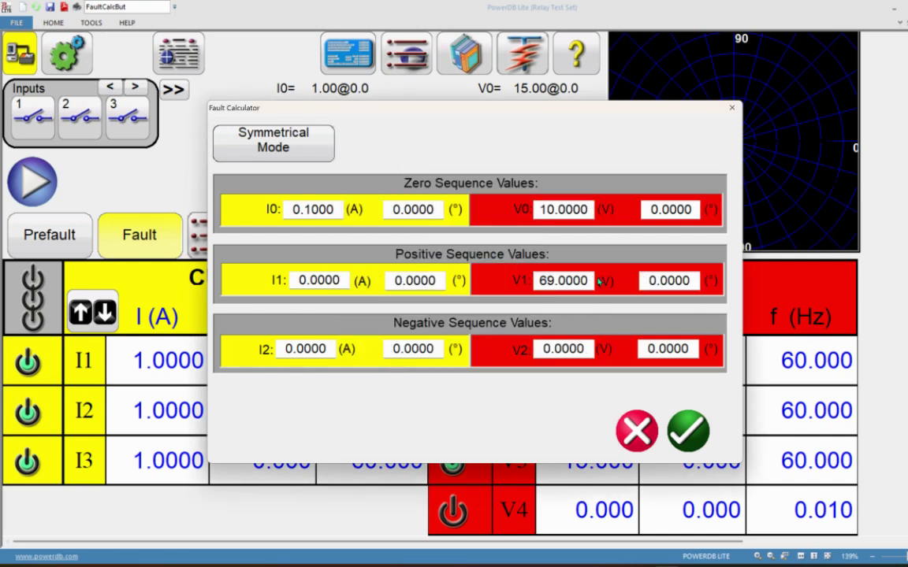
Set the positive sequence current I1 to 5 A in the fault calculator
left_click(311, 281)
left_click(449, 268)
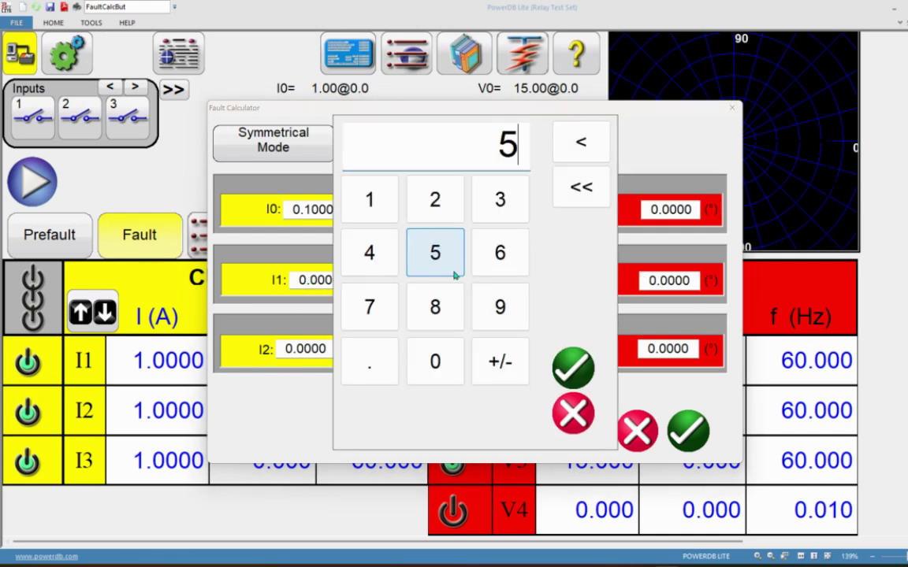
left_click(574, 366)
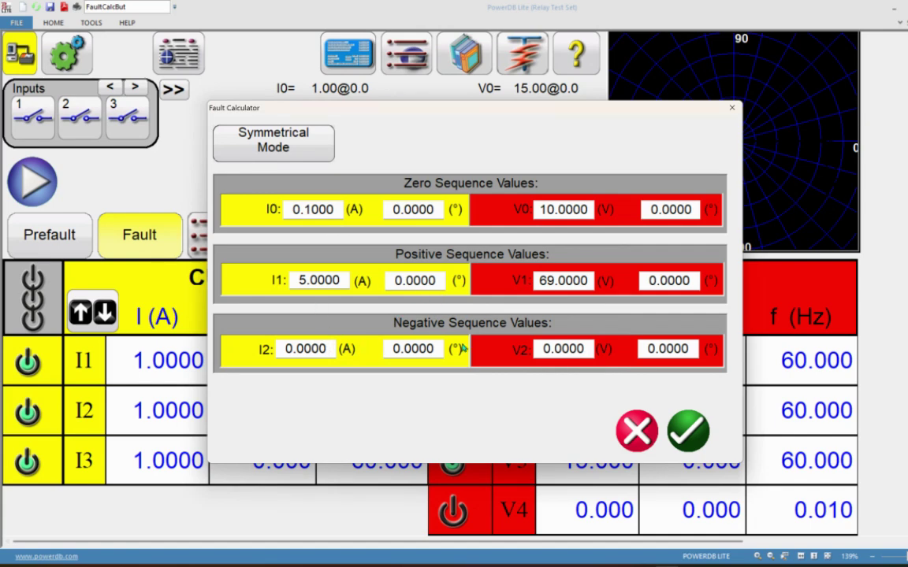
Set the negative sequence current I2 to 0.5 A at an angle of 30°
left_click(322, 348)
left_click(370, 361)
left_click(433, 251)
left_click(569, 367)
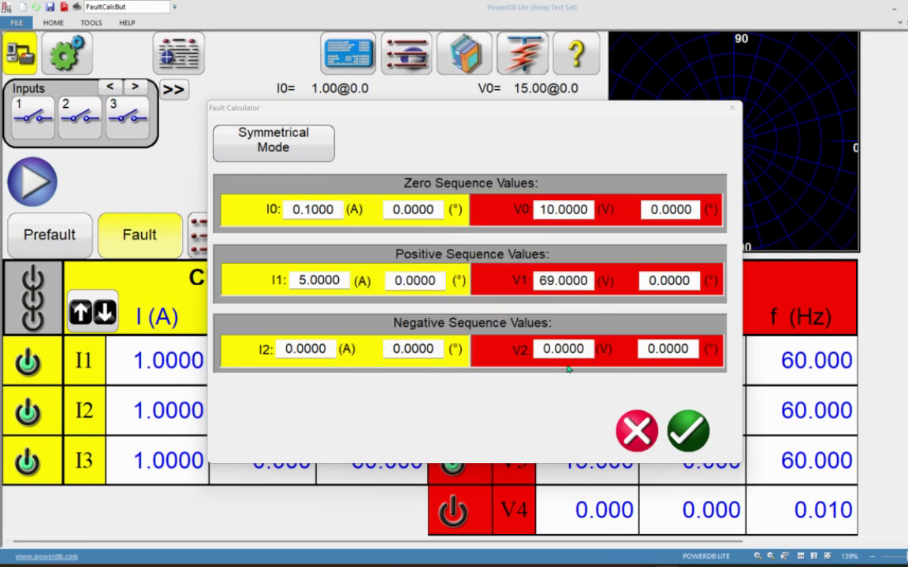
left_click(406, 349)
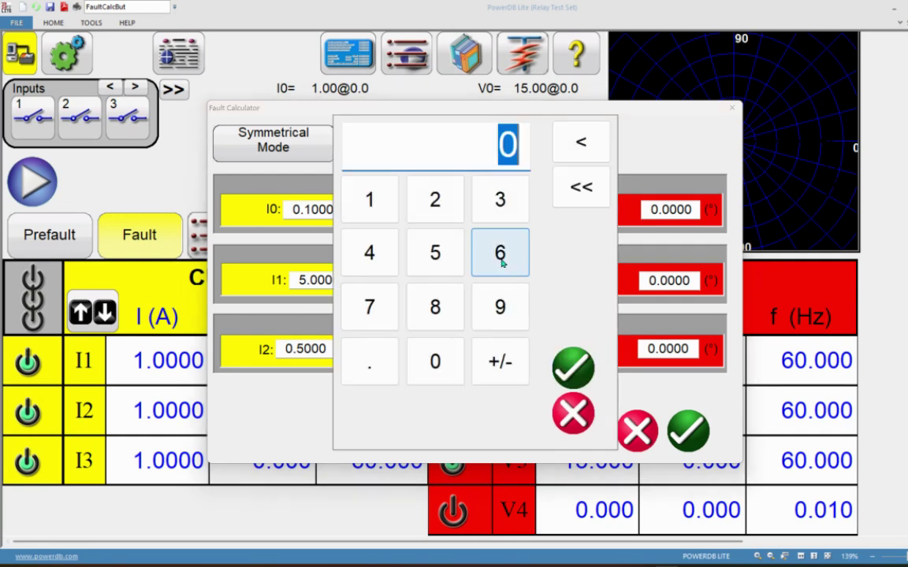
left_click(500, 199)
left_click(434, 361)
left_click(583, 368)
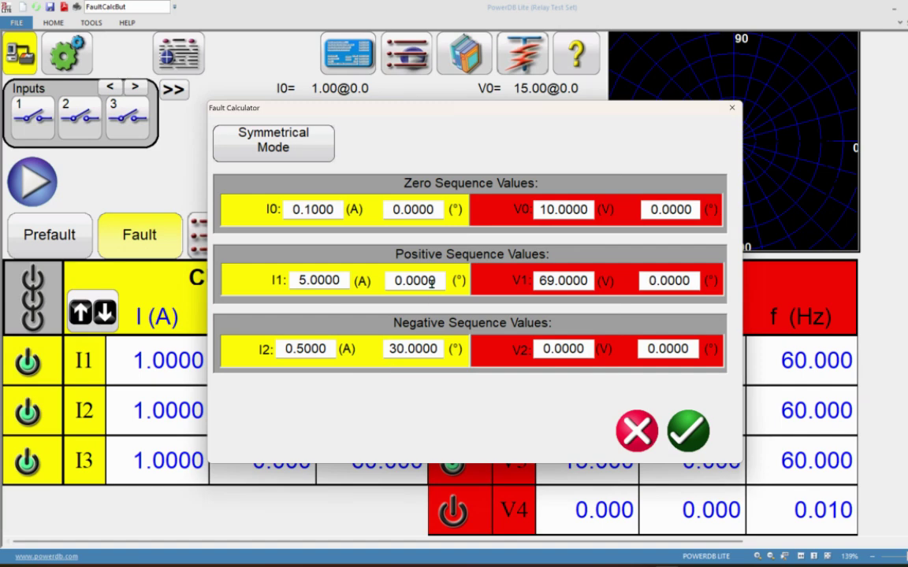
Set the negative sequence voltage V2 to 15 V and apply all sequence values to the test channels
left_click(572, 348)
left_click(370, 199)
left_click(434, 252)
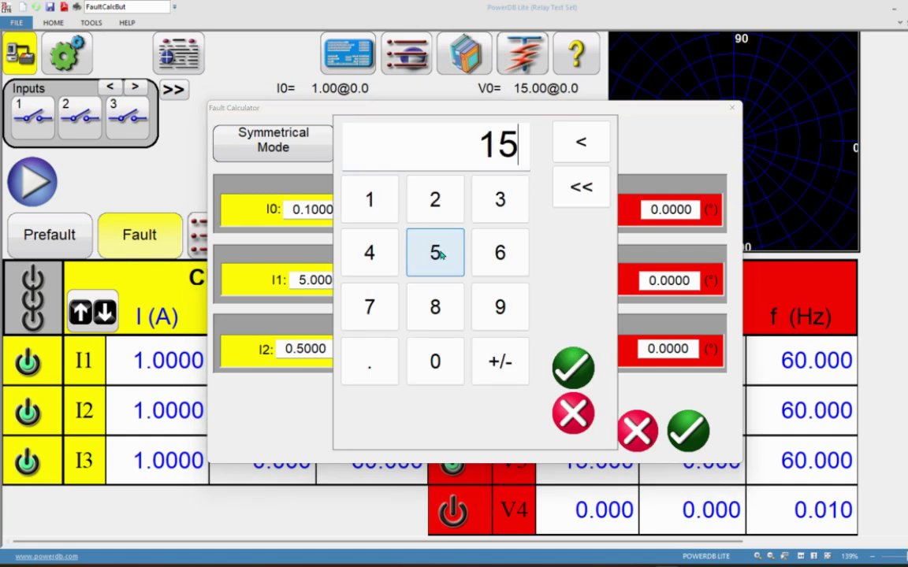
left_click(585, 375)
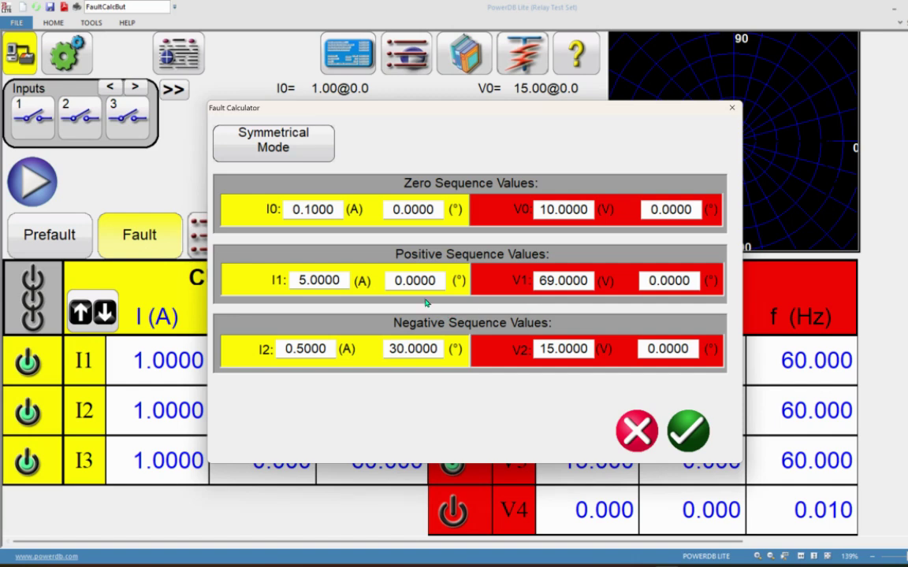
left_click(696, 426)
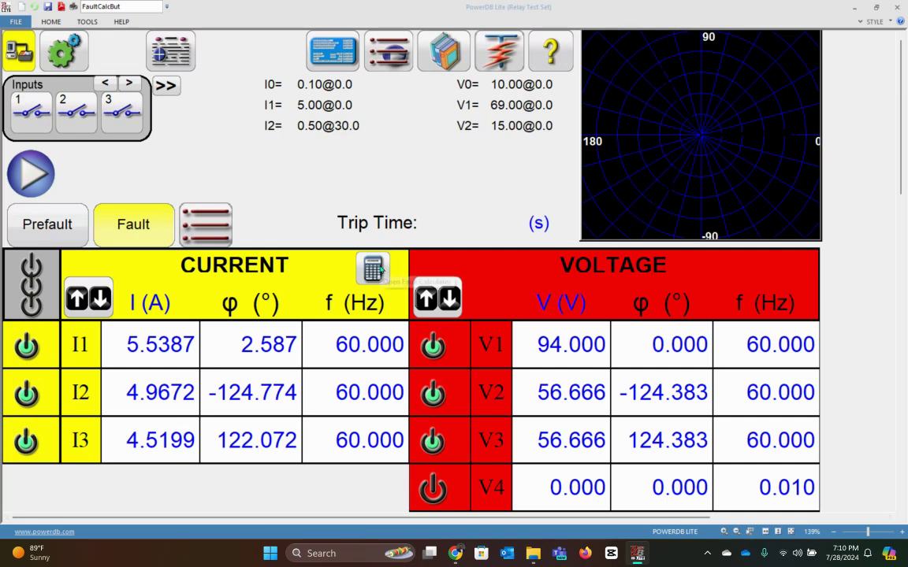
Reopen the fault calculator and switch it from Symmetrical Mode to Powerswing Mode
left_click(373, 268)
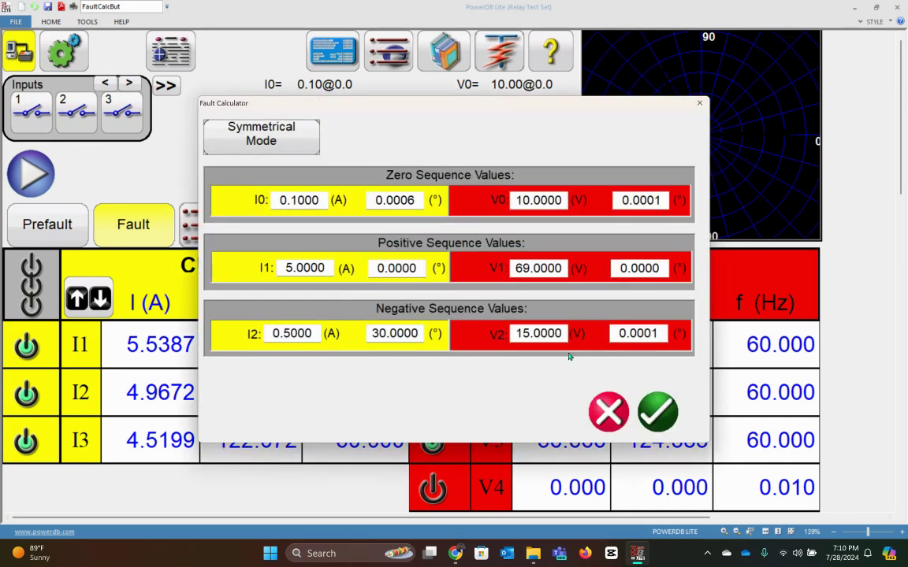
left_click(605, 409)
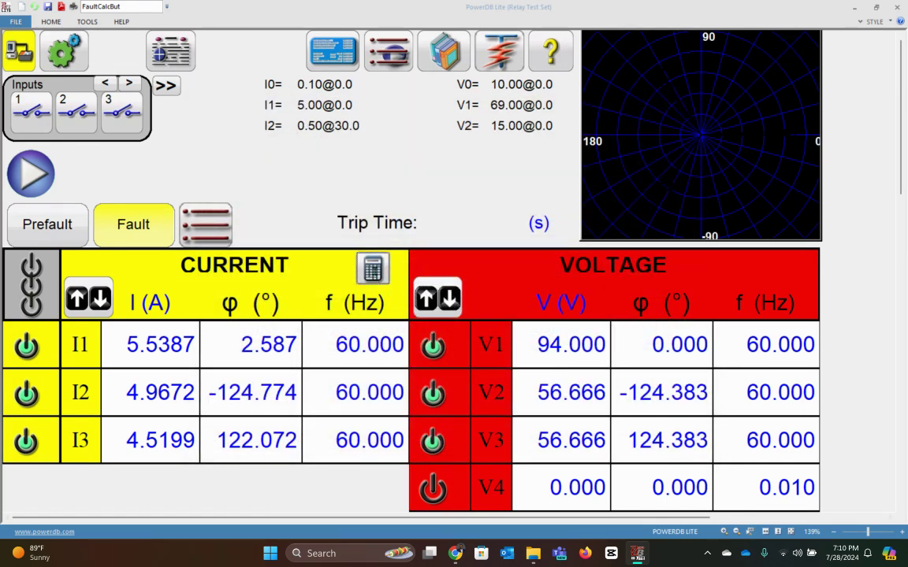
left_click(373, 269)
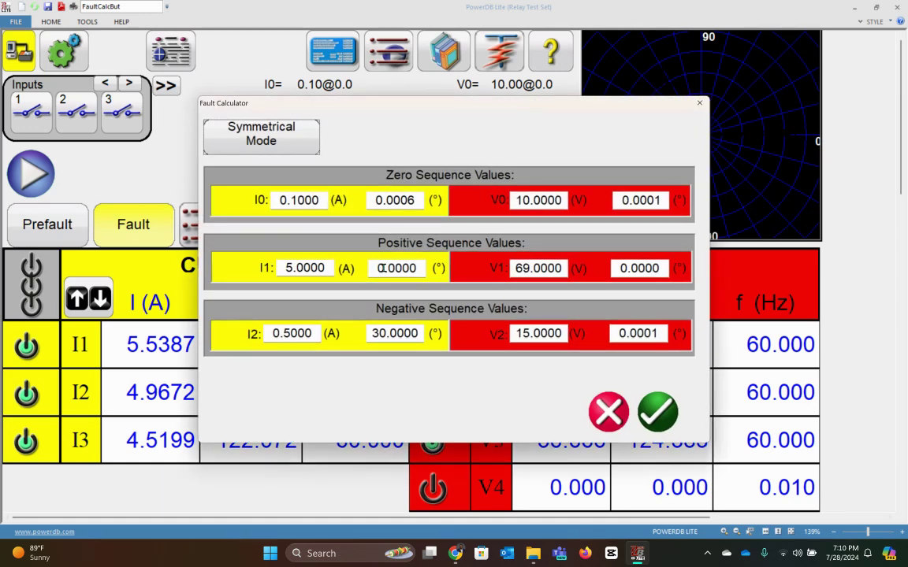
left_click(292, 139)
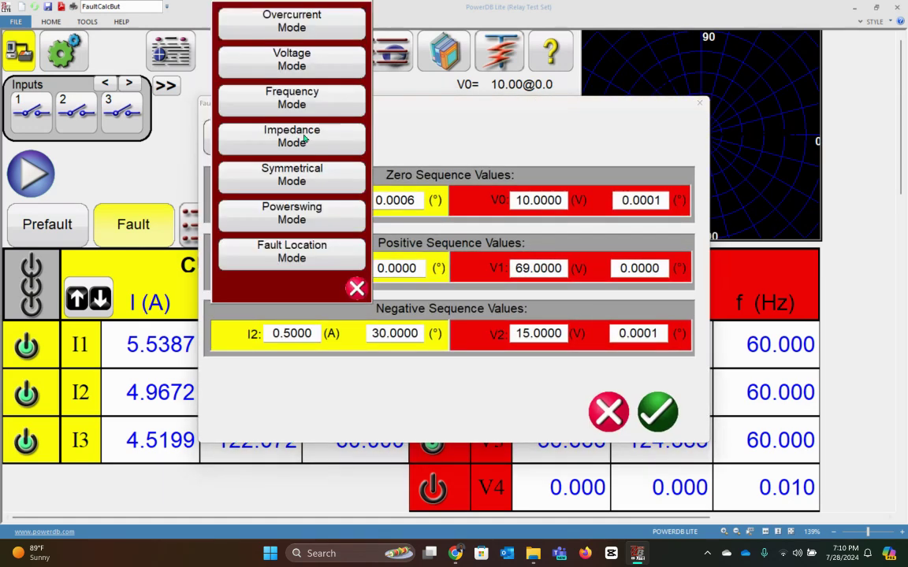
left_click(293, 218)
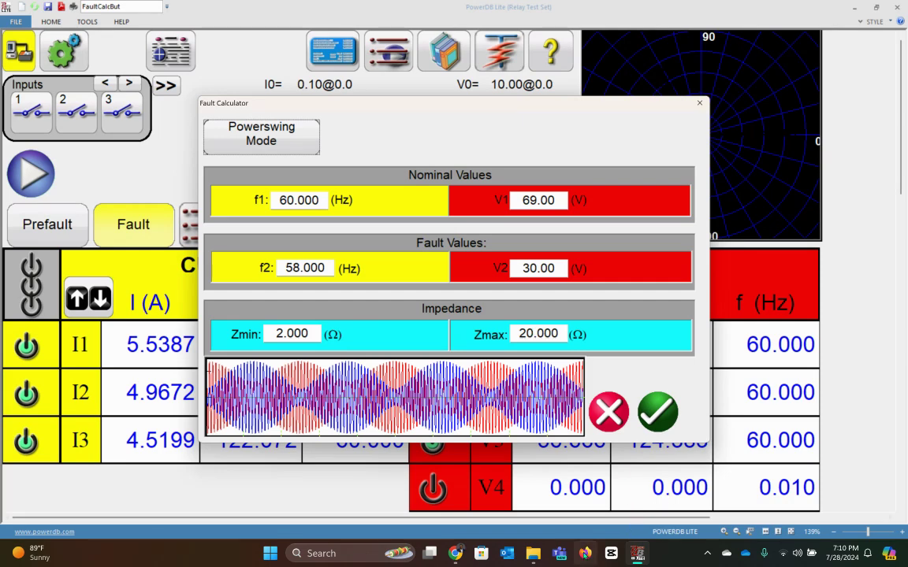
mouse_move(455, 551)
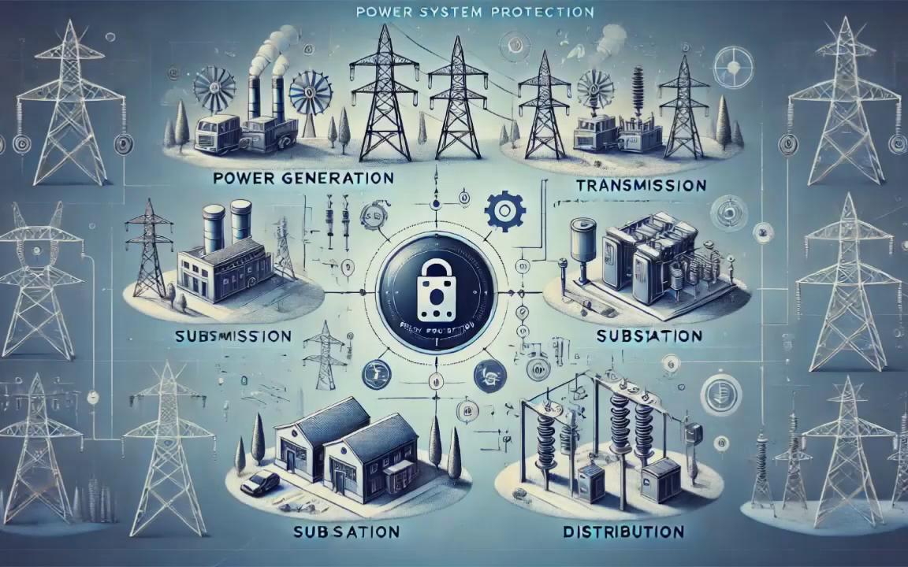
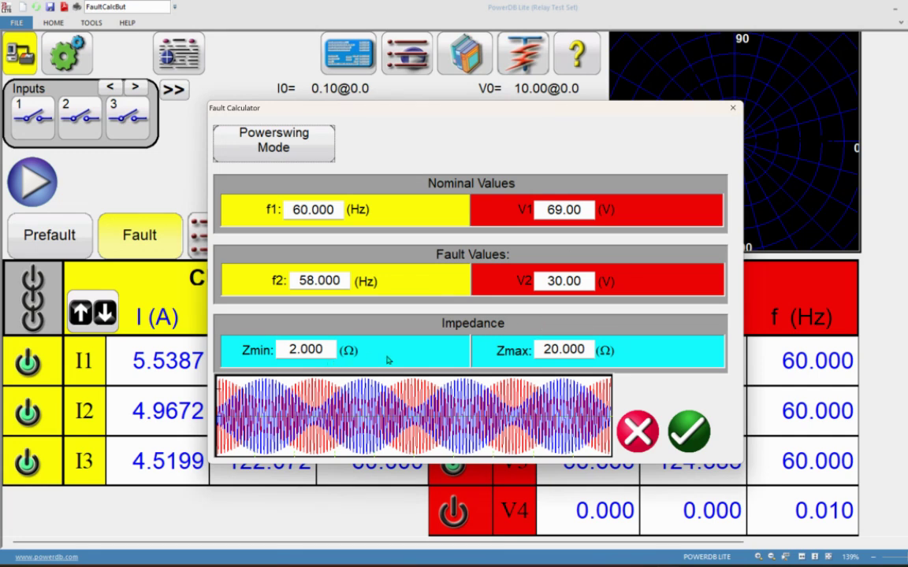
Set the power swing impedance limits to Zmin 5 Ω and Zmax 35 Ω
left_click(302, 350)
left_click(435, 254)
left_click(572, 367)
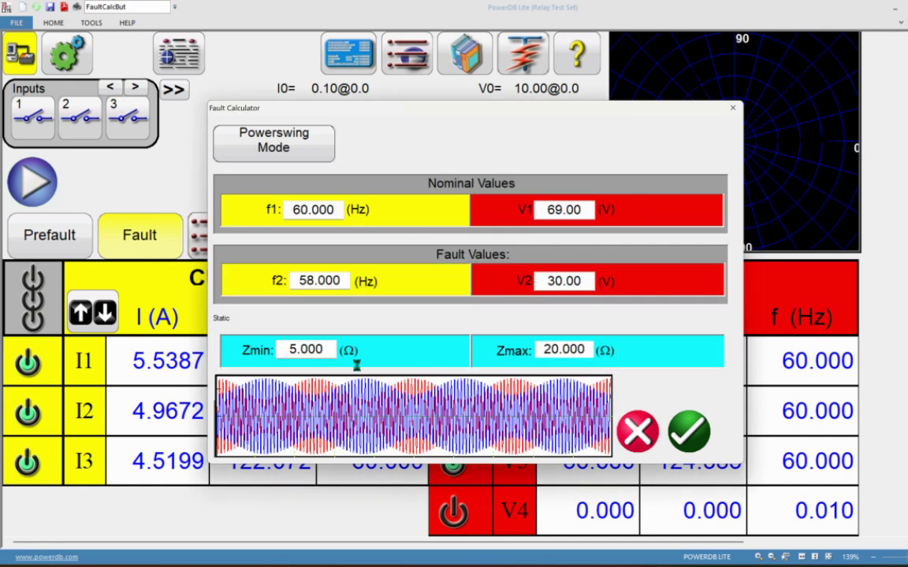
left_click(563, 350)
left_click(498, 203)
left_click(435, 252)
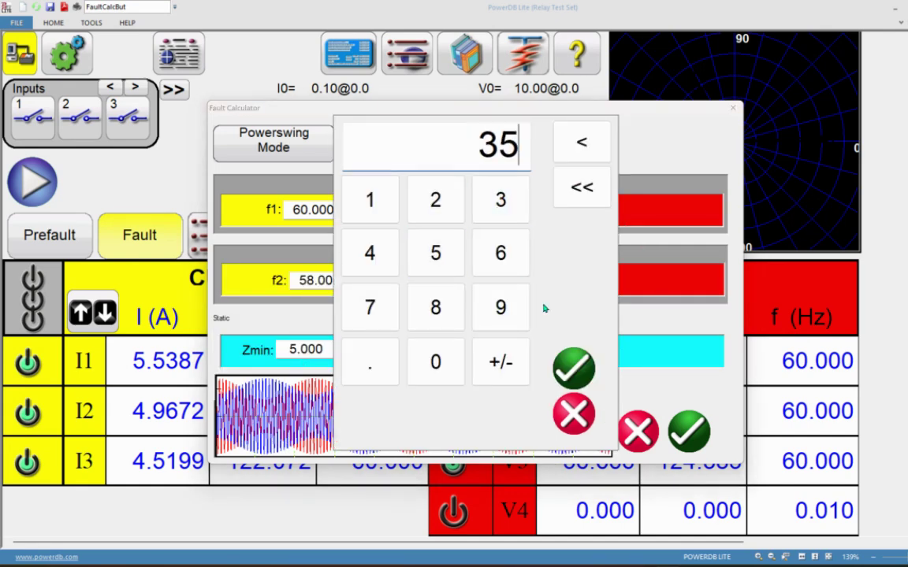
left_click(573, 367)
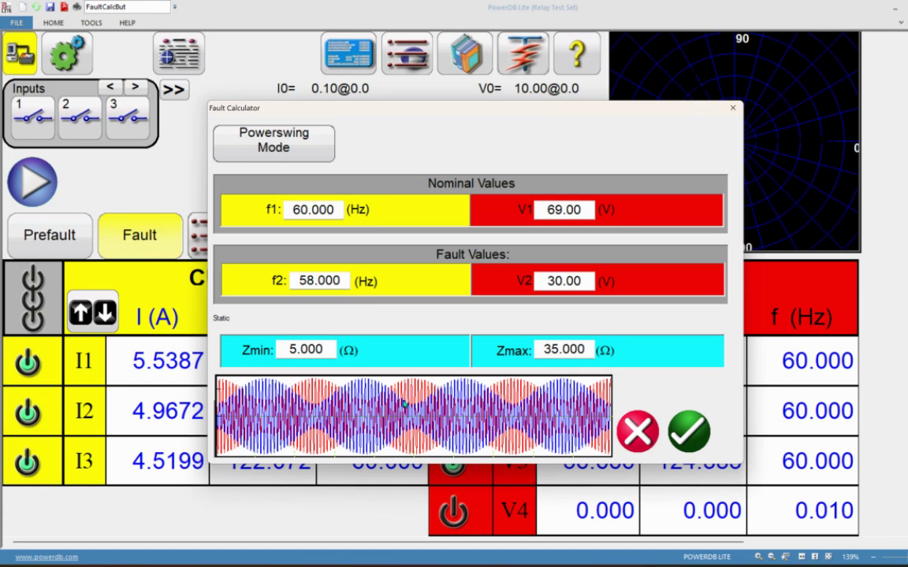
Set the power swing fault frequency f2 to 60 Hz, equal to the nominal frequency
left_click(319, 281)
left_click(500, 252)
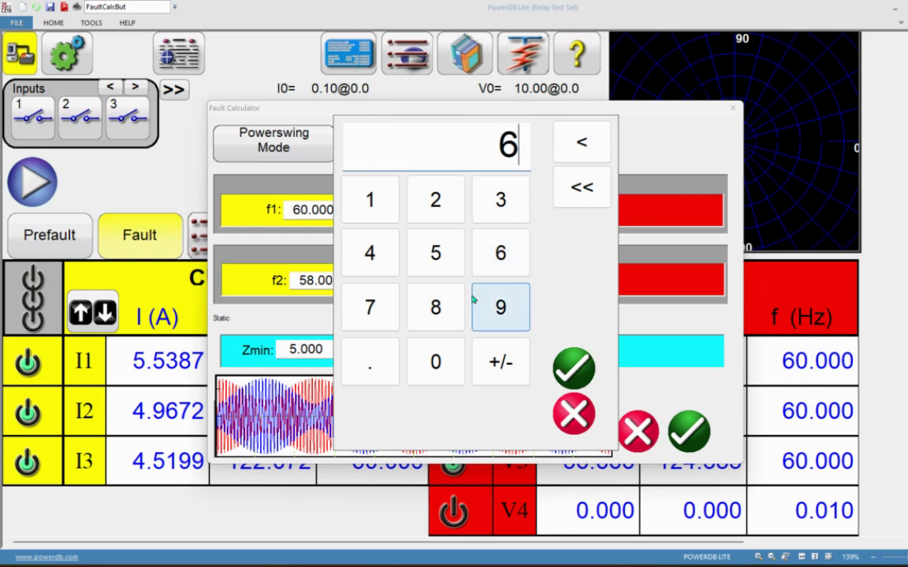
left_click(441, 364)
left_click(575, 367)
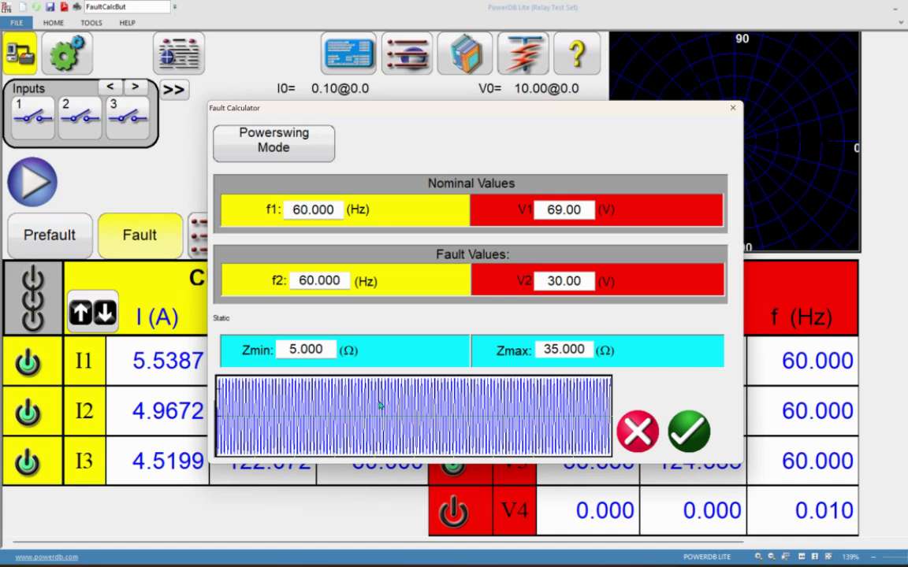
Set the power swing fault frequency f2 to 58 Hz
left_click(304, 281)
left_click(435, 253)
left_click(435, 306)
left_click(573, 367)
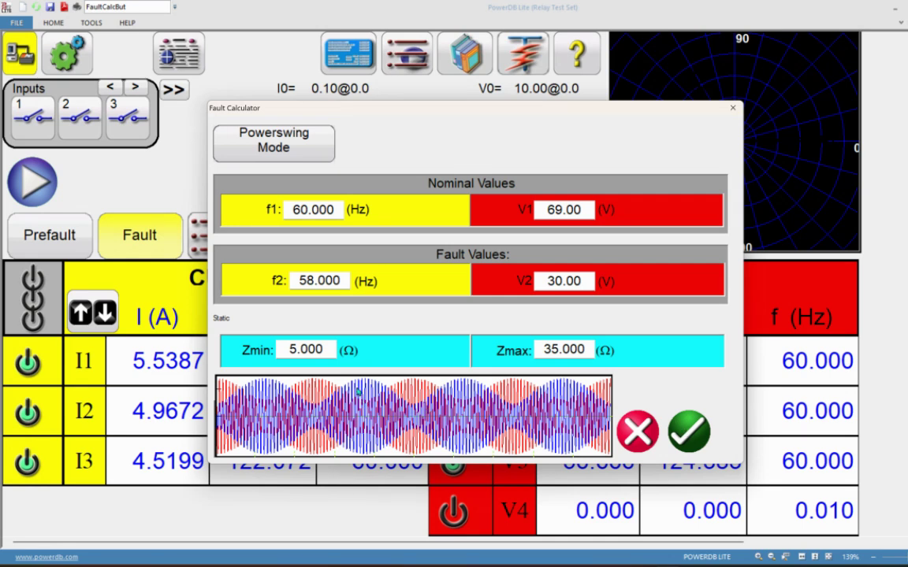
Examine a section of the power swing waveform plot up close, then restore the plot to Zoom 100%
scroll(451, 435, "up", 3)
left_click_drag(315, 379, 474, 444)
right_click(450, 424)
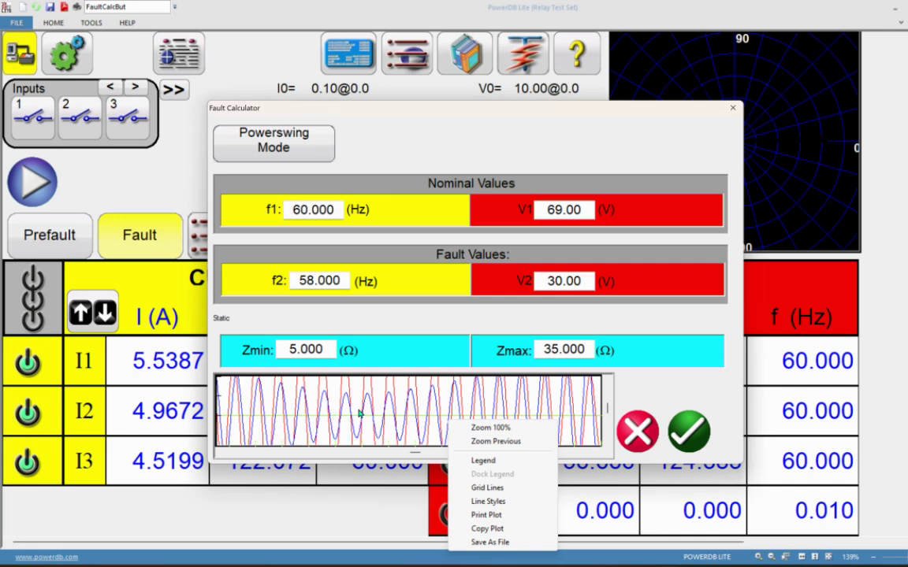
left_click(480, 427)
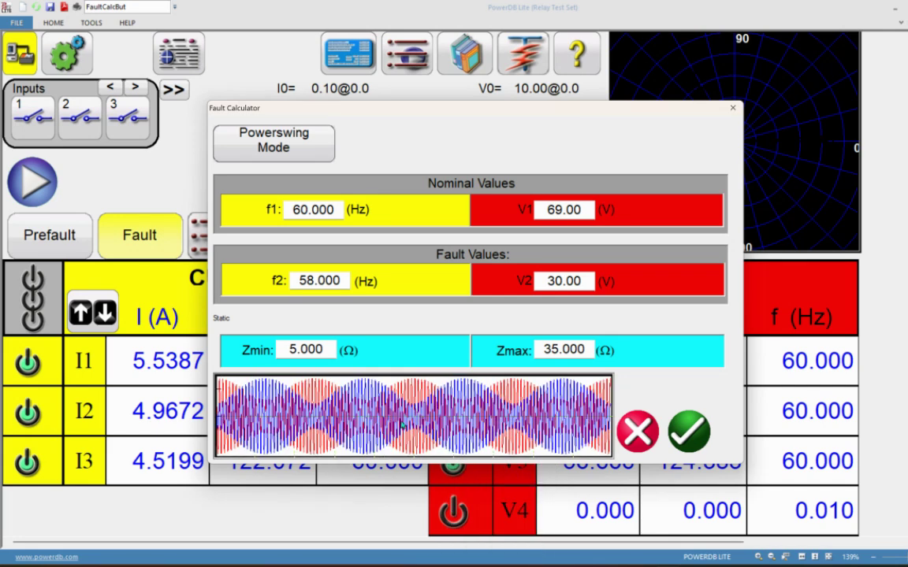
Apply the power swing values to the test channels and review the resulting prefault and fault states
left_click(693, 441)
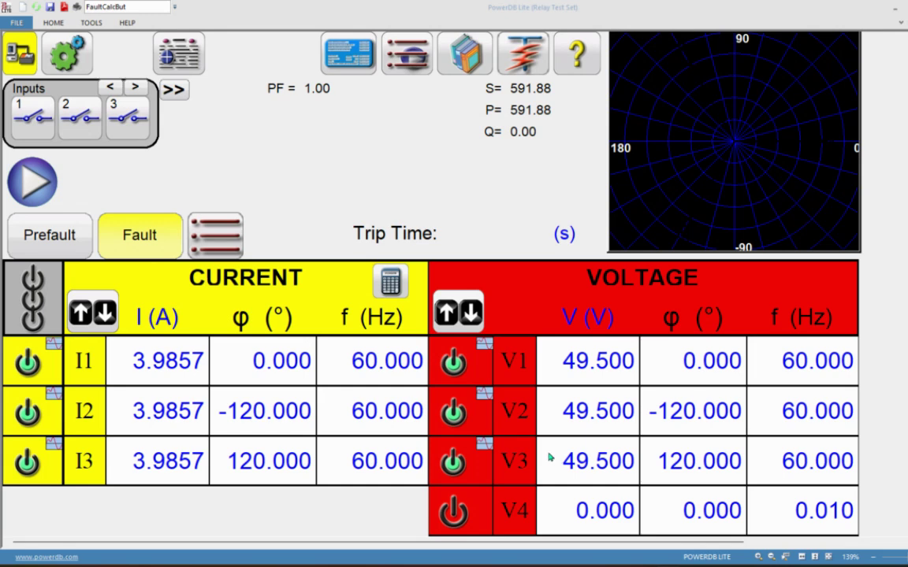
left_click(62, 225)
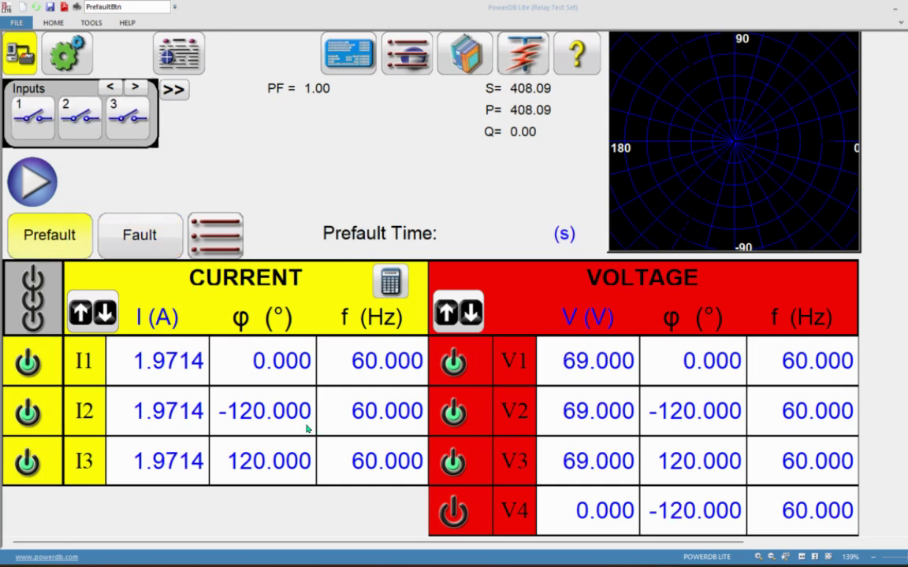
left_click(149, 255)
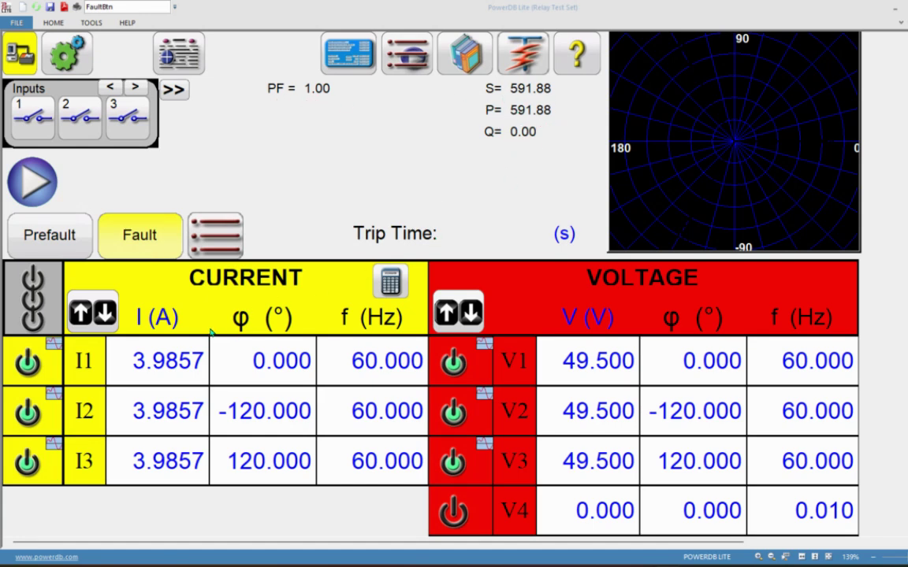
Run the prefault-to-fault power swing test and end it by simulating the relay contact
left_click(36, 183)
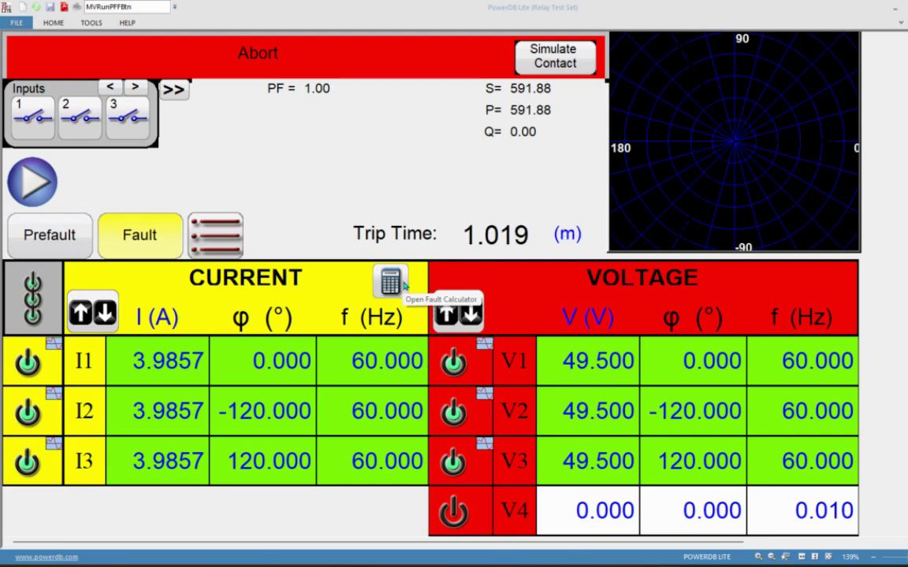
left_click(554, 62)
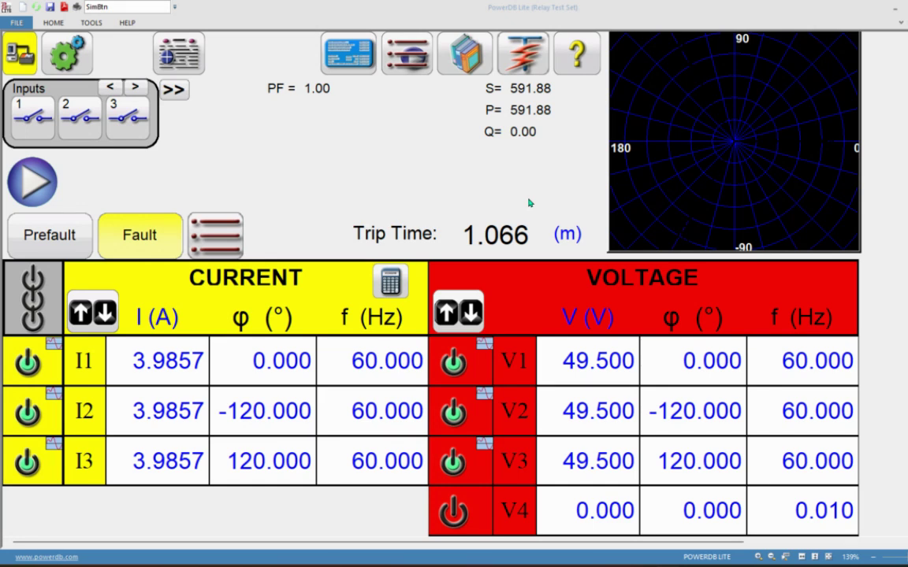
Open the selection of standard and enhanced relay tests
left_click(364, 60)
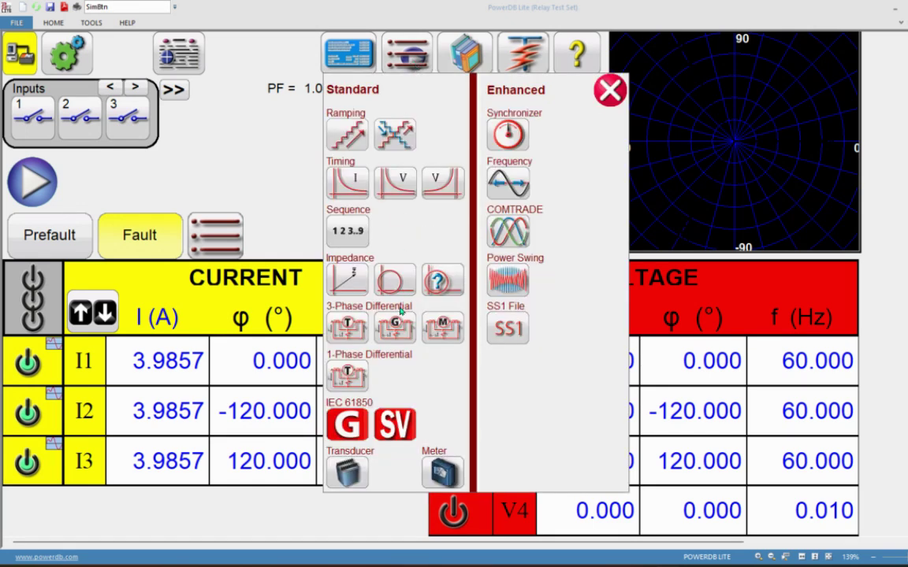